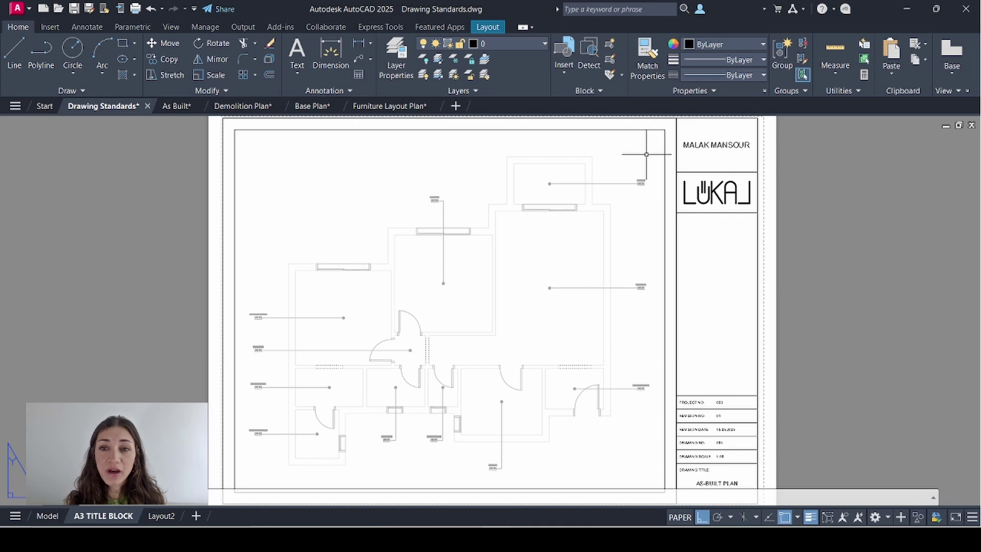
Move Drawing Standards.dwg from the A3 TITLE BLOCK layout to model space to show the legend.
click(677, 296)
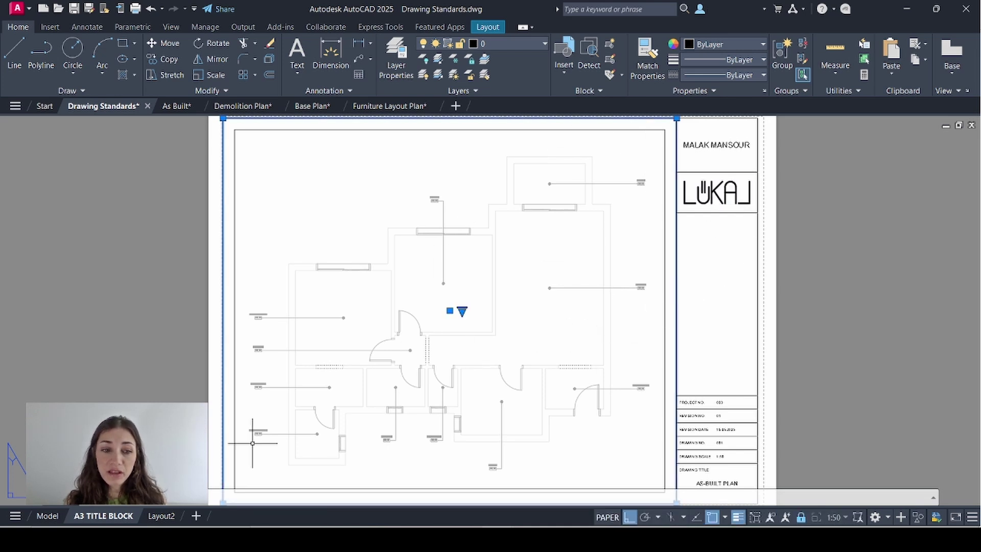
click(47, 515)
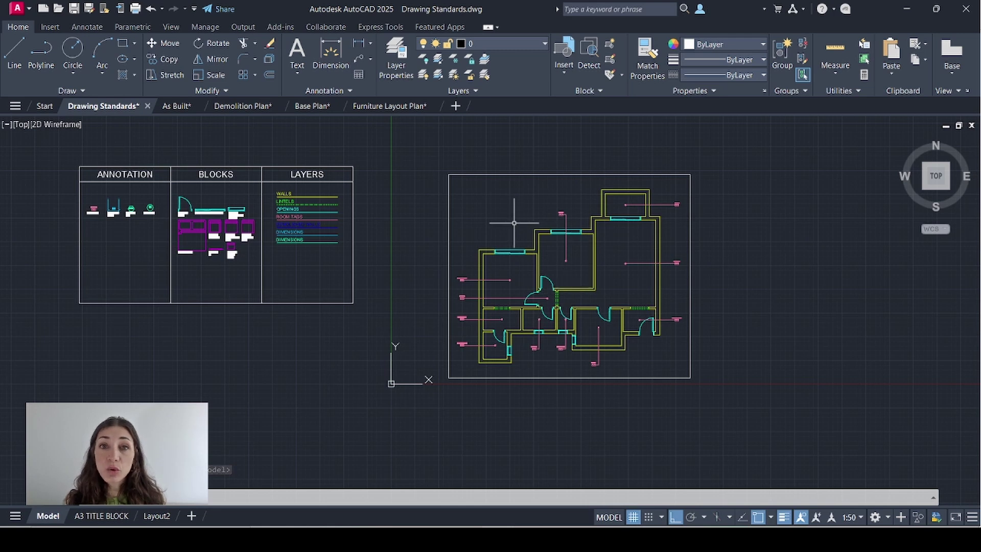
Look through the As Built, Demolition Plan, Base Plan and Furniture Layout Plan drawings in turn.
click(173, 106)
mouse_move(233, 106)
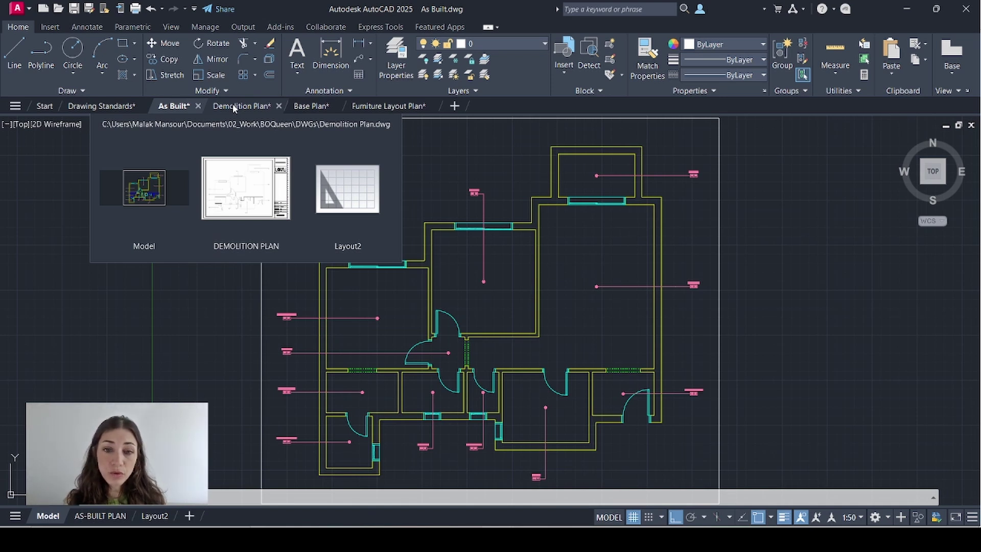
click(233, 106)
click(309, 109)
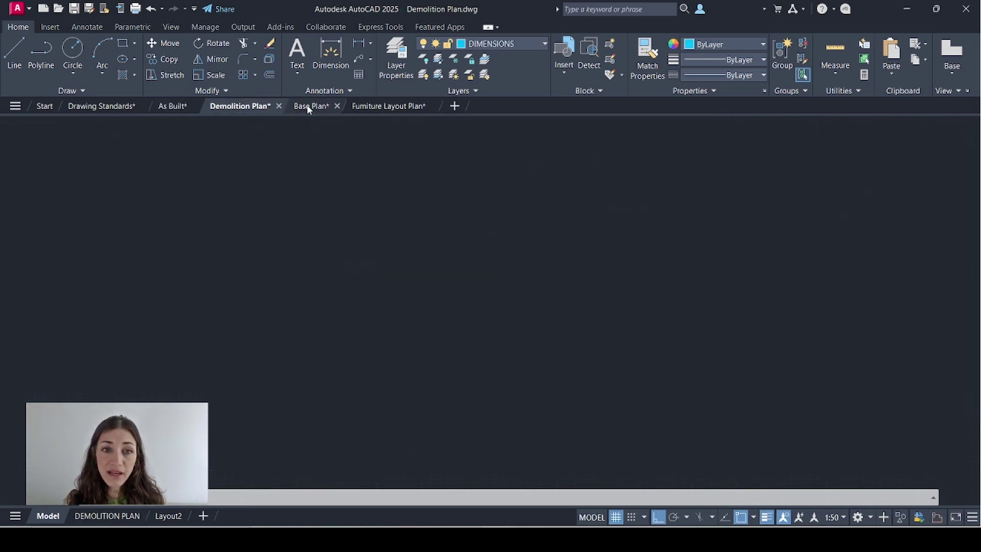
click(374, 106)
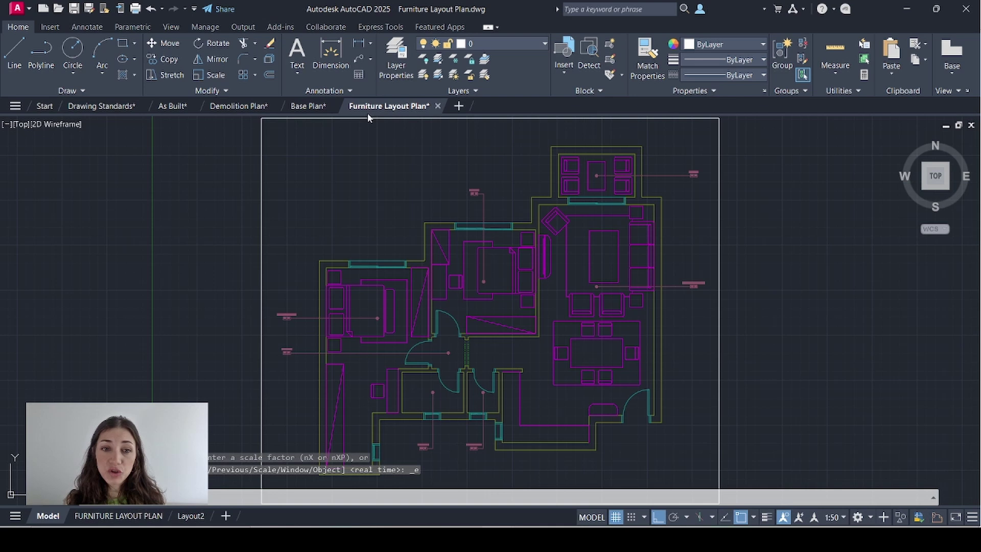
Inspect the FURNITURE LAYOUT PLAN sheet's title block, then step back through Base Plan and Demolition Plan.
click(110, 515)
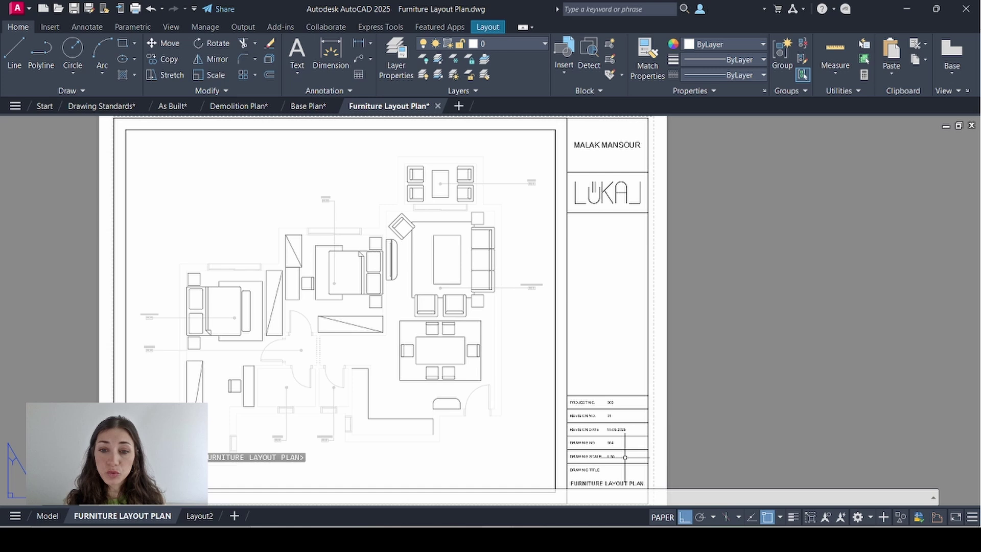
scroll(627, 458, up, 2)
middle_drag(629, 457, 620, 383)
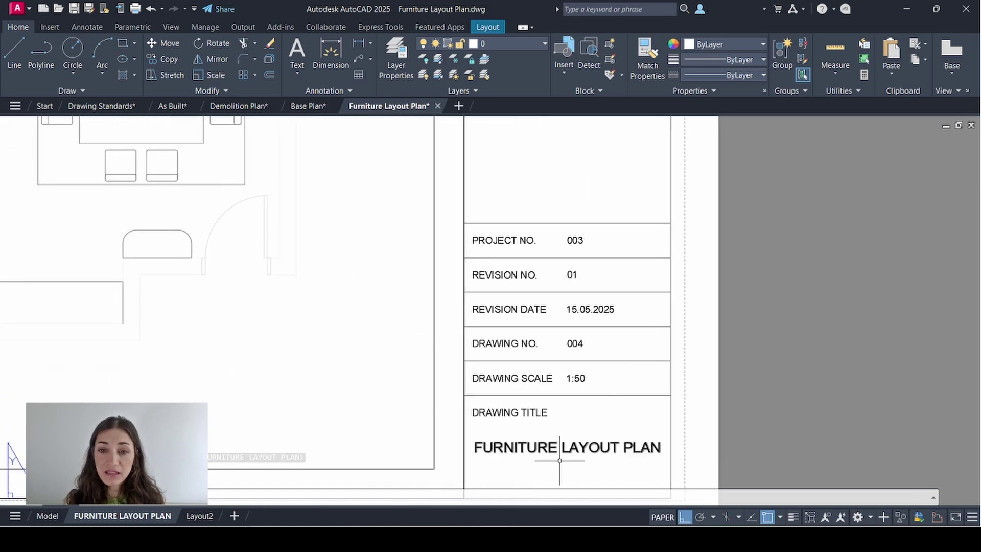
middle_click(716, 320)
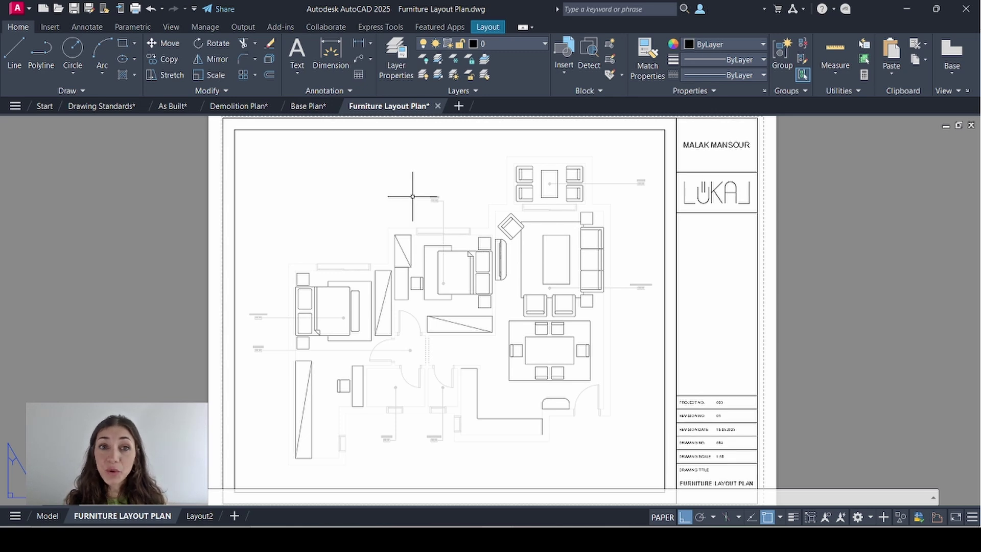
click(309, 105)
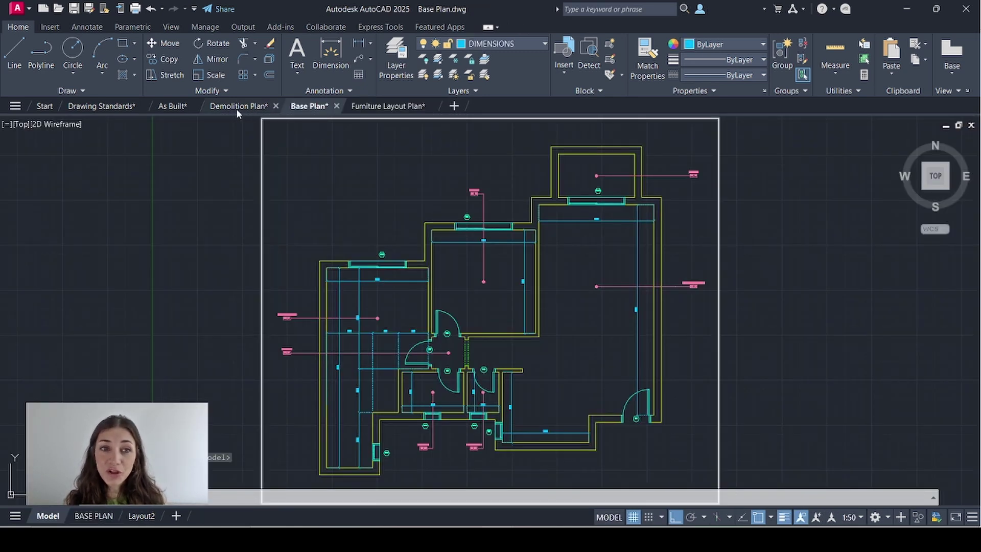
click(236, 106)
Bring As Built forward and start a new sheet set from the Sheet Set Manager (SSM).
key(ctrl+shift+Tab)
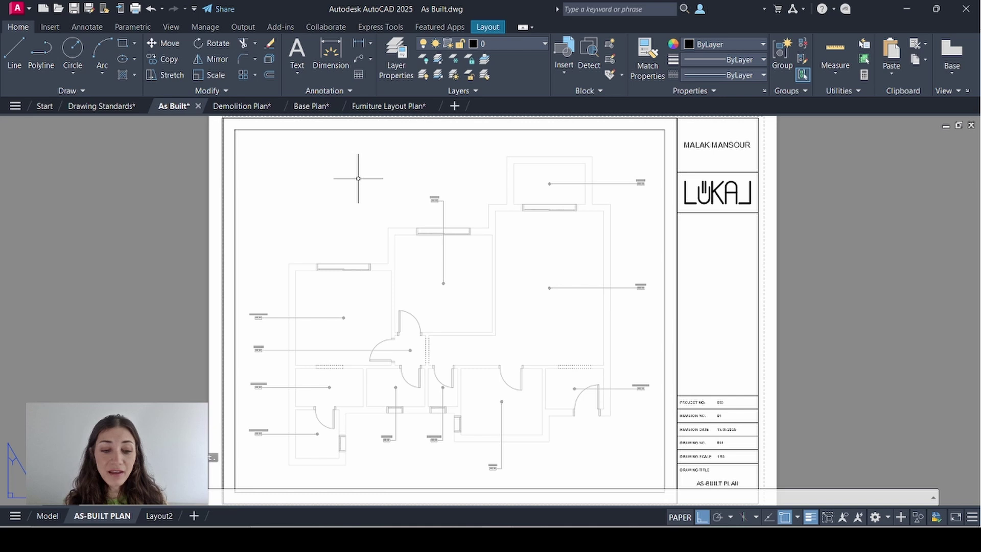
text(SSM)
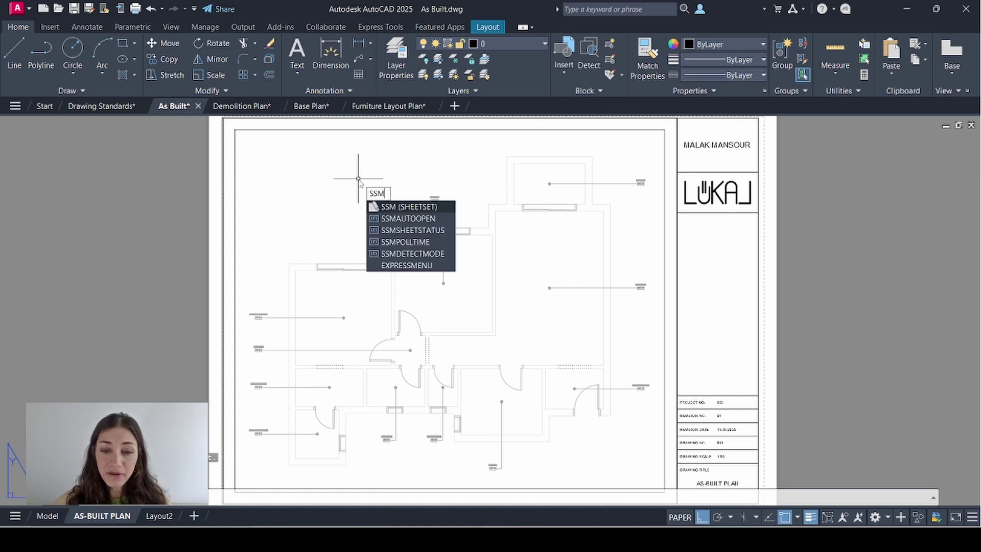
key(Return)
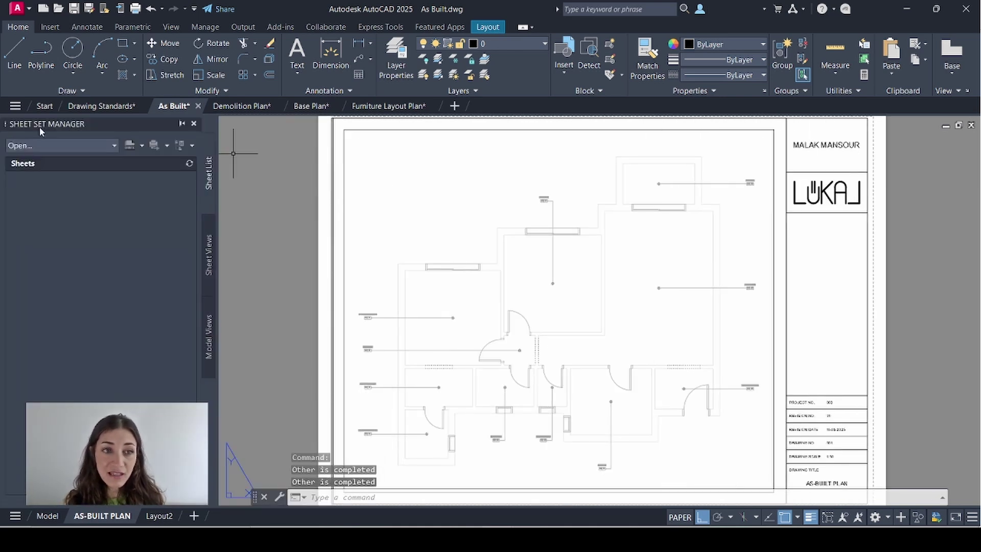
click(87, 147)
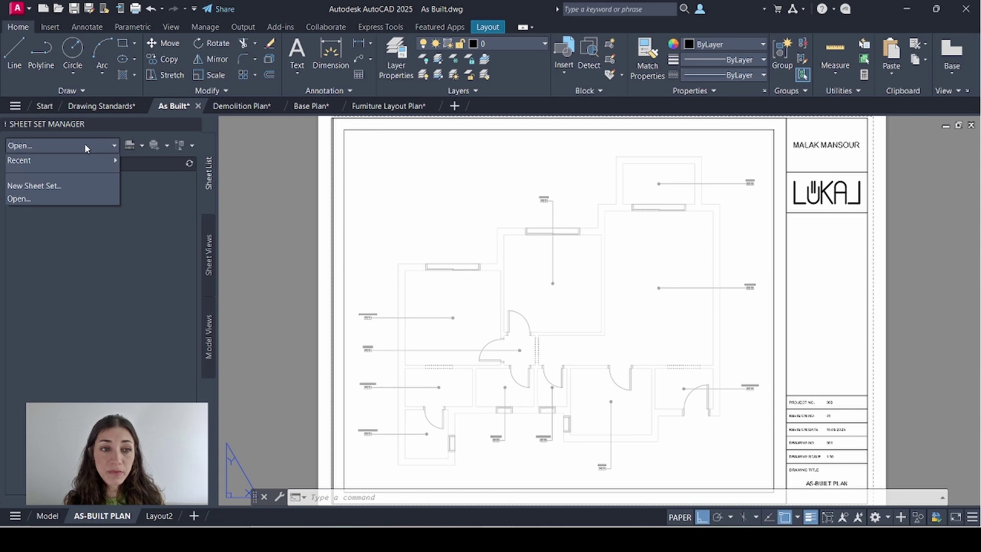
click(54, 186)
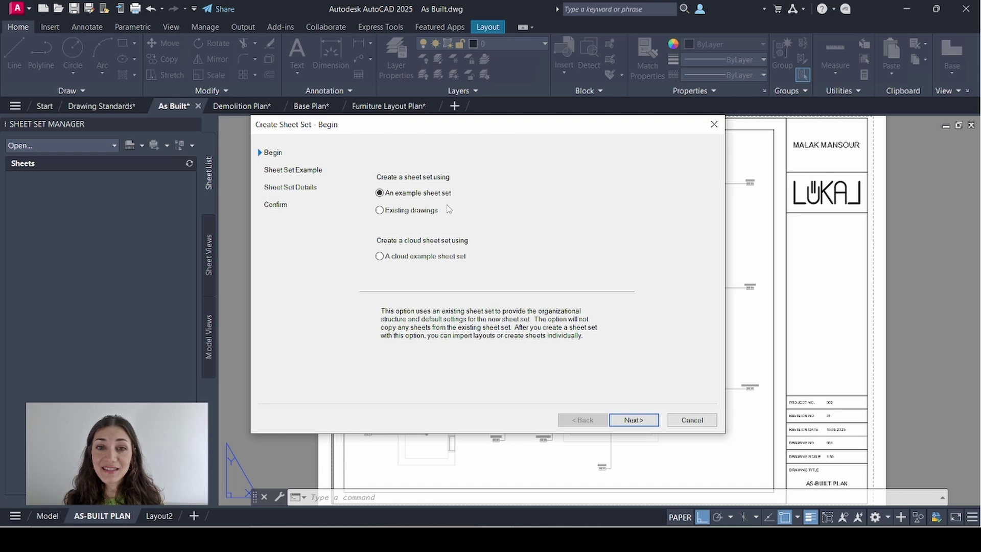
Build the sheet set from the New Sheet Set example, named 'LUKAL Sheet Set'.
click(628, 420)
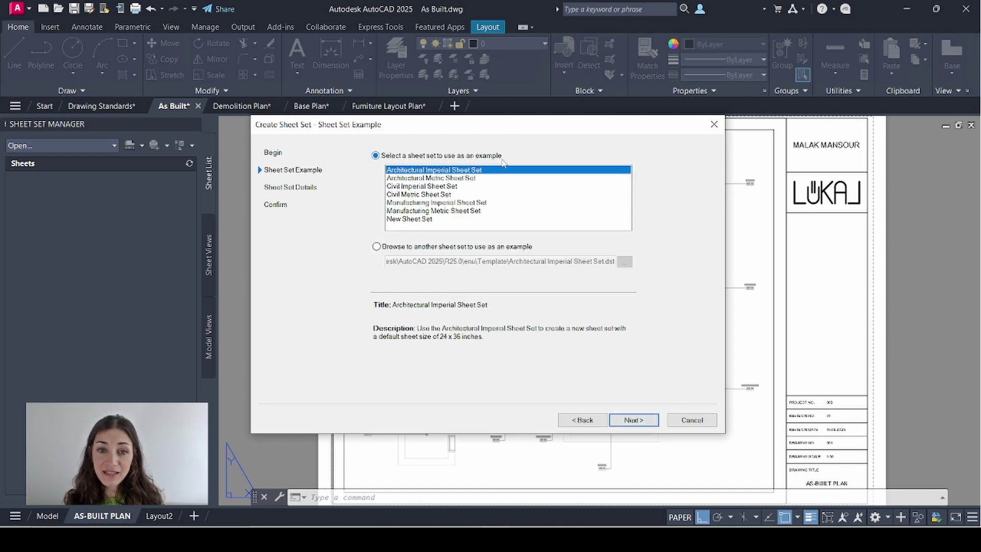
click(409, 219)
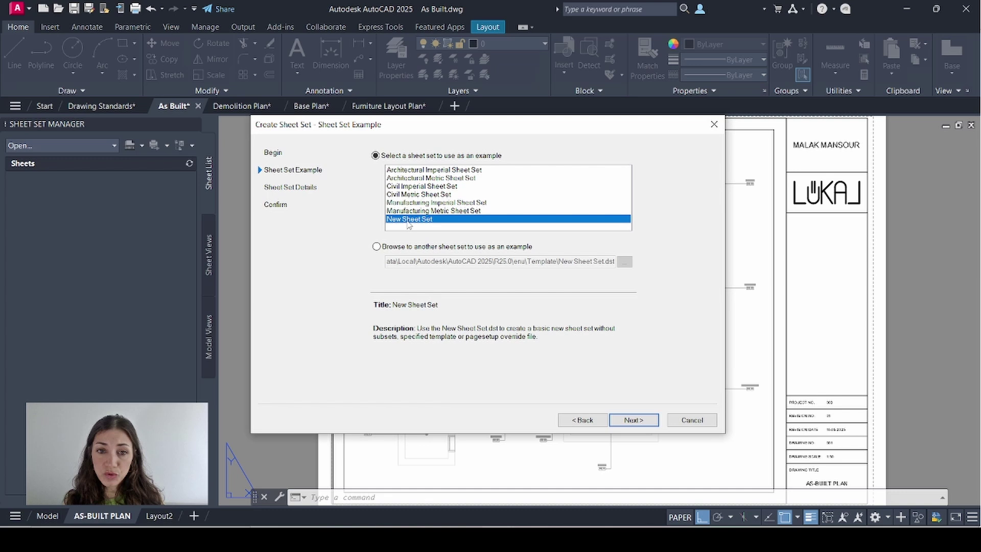
click(627, 419)
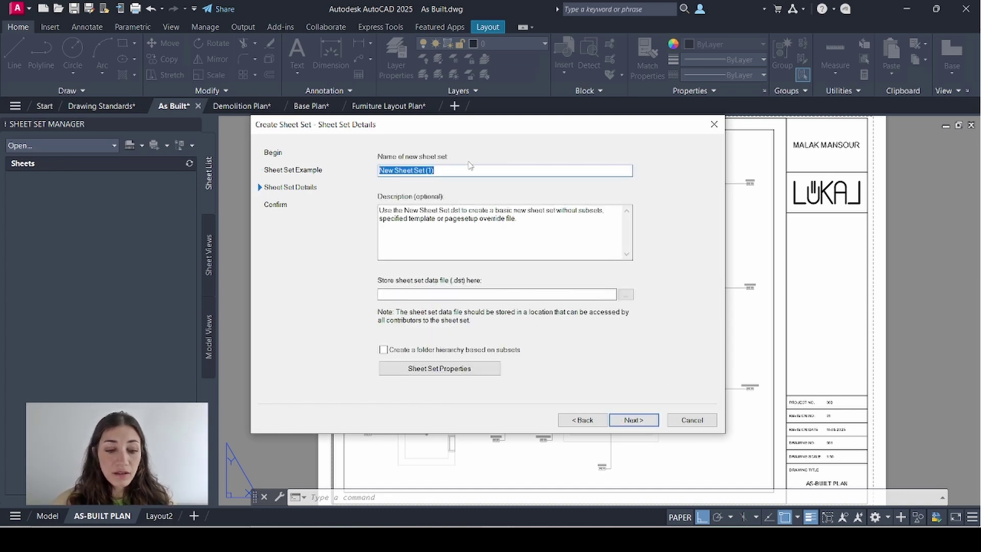
text(LUKAL Sheet Set)
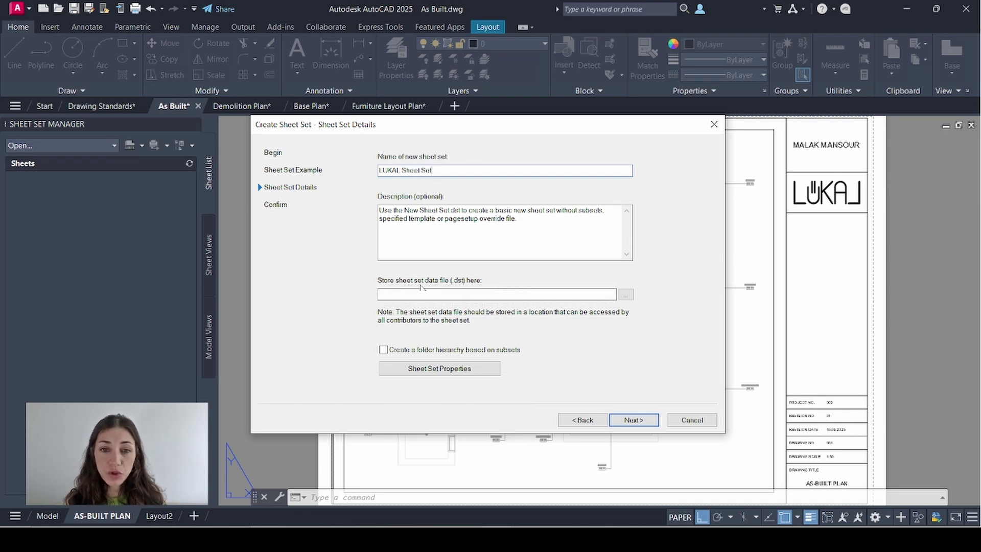
click(626, 294)
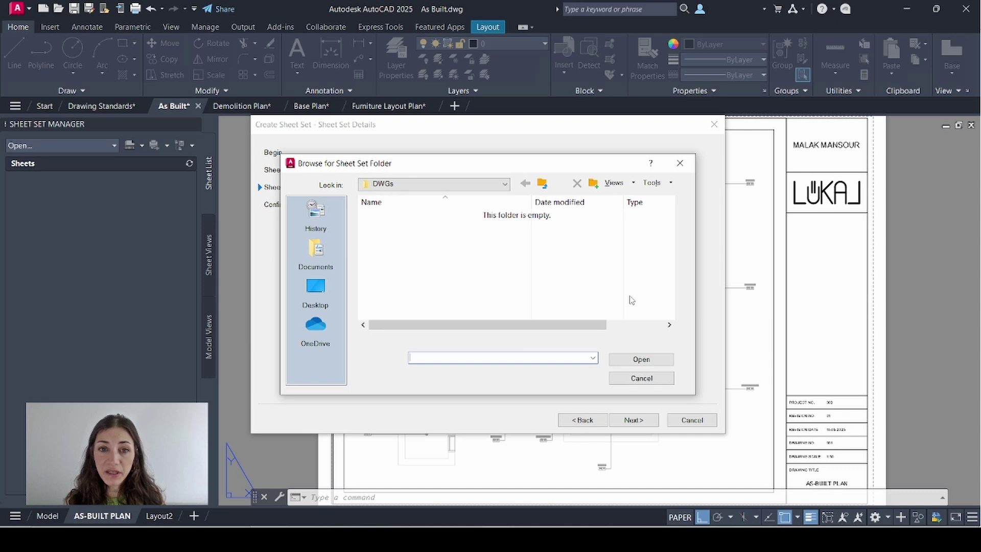
click(321, 260)
double_click(511, 226)
click(642, 378)
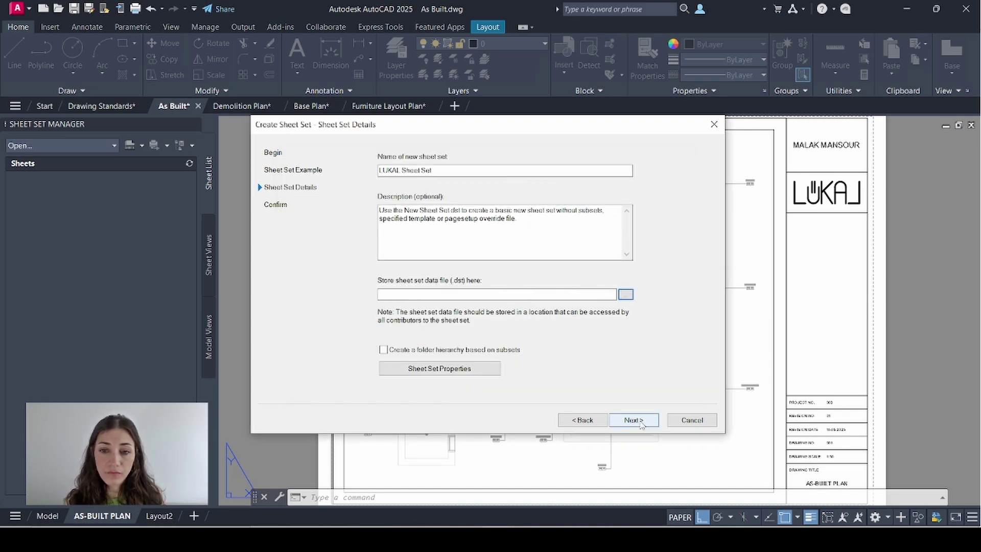
click(633, 420)
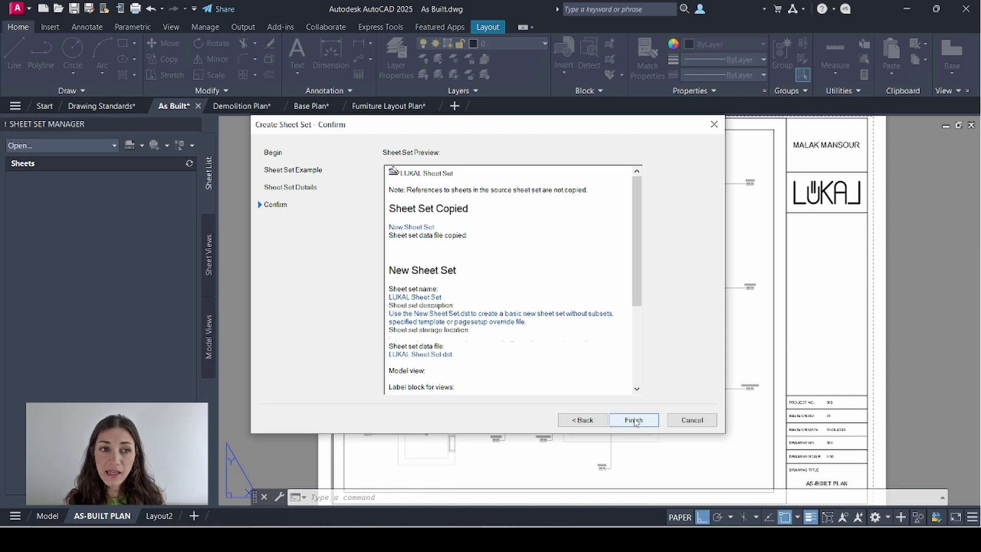
click(634, 420)
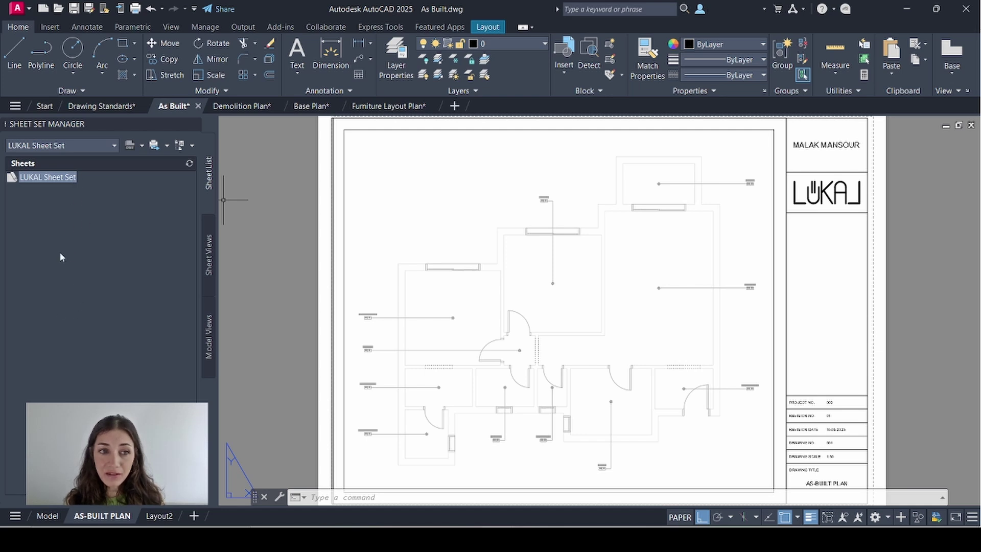
Import the AS-BUILT PLAN layout from As Built.dwg with the file-name title prefix turned off.
right_click(55, 179)
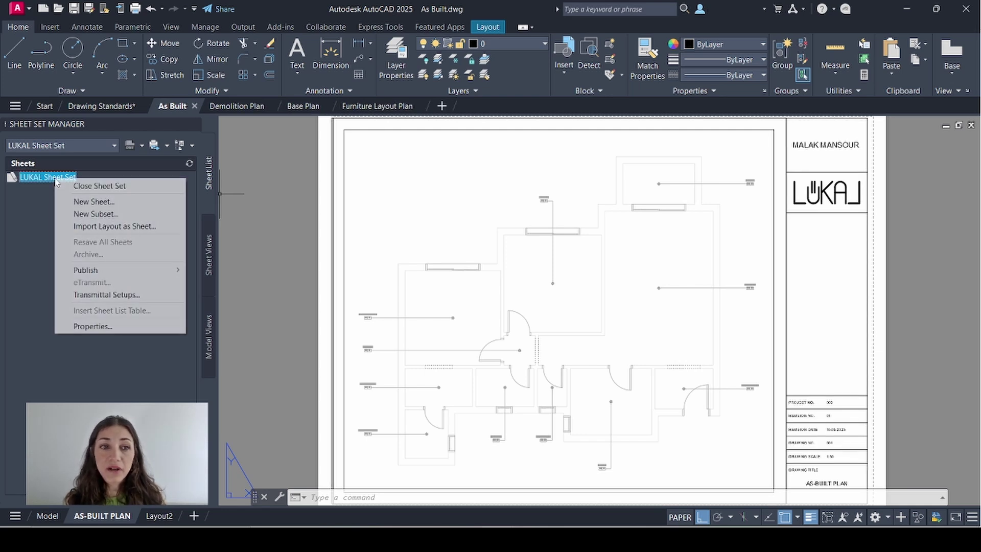
click(97, 225)
click(488, 179)
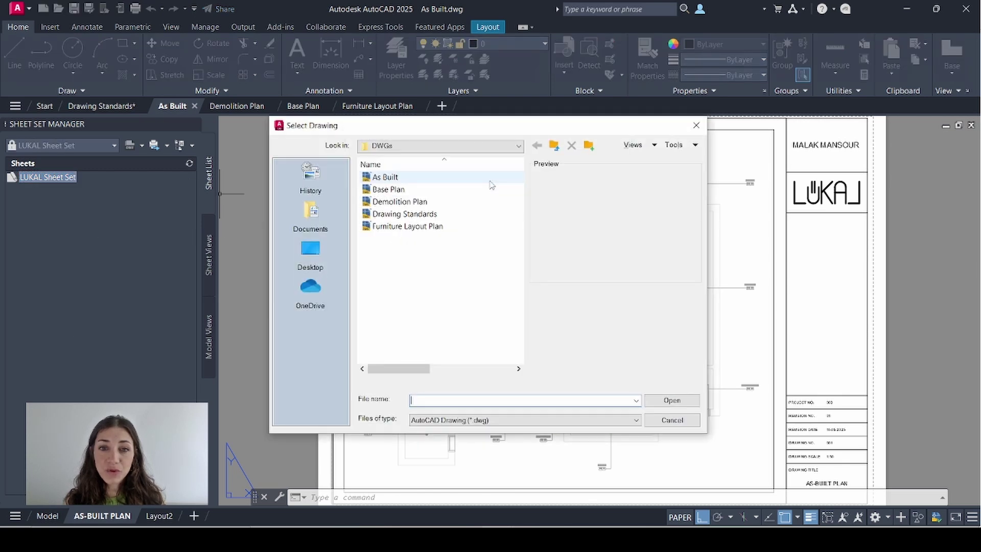
click(408, 179)
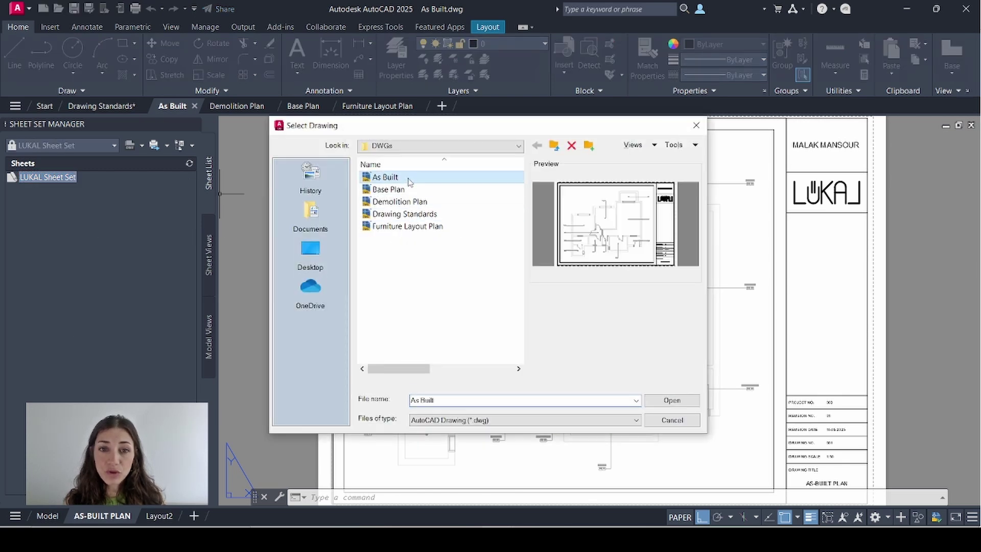
click(667, 401)
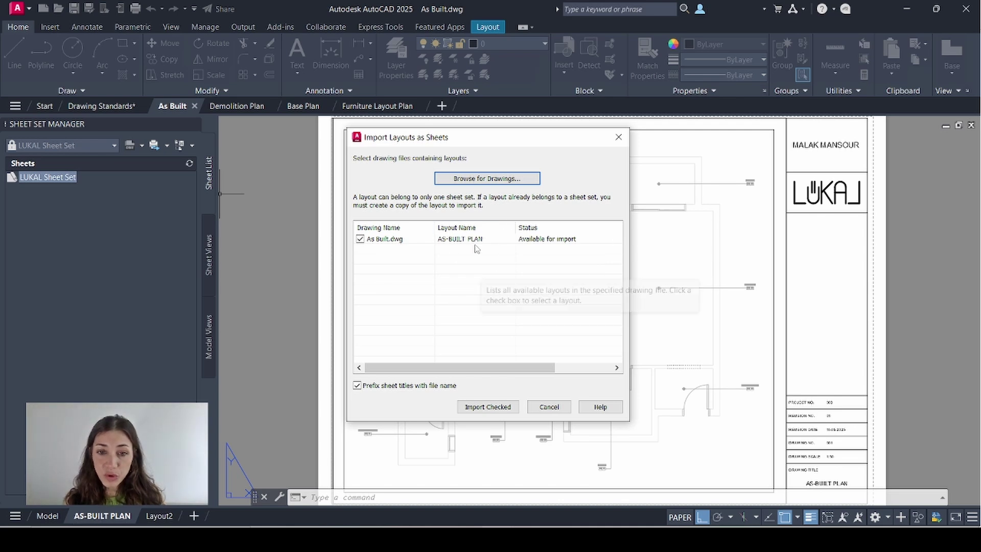
click(356, 385)
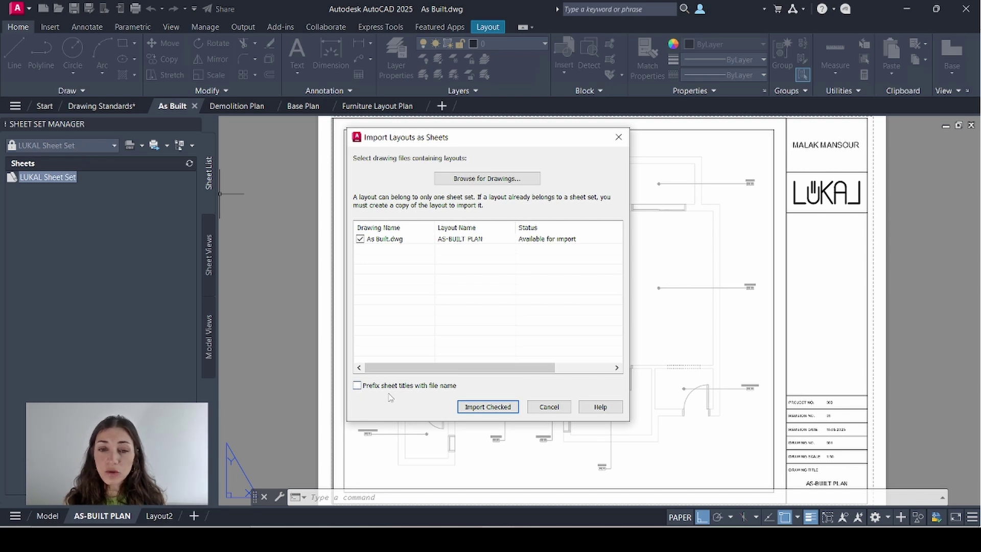
click(485, 407)
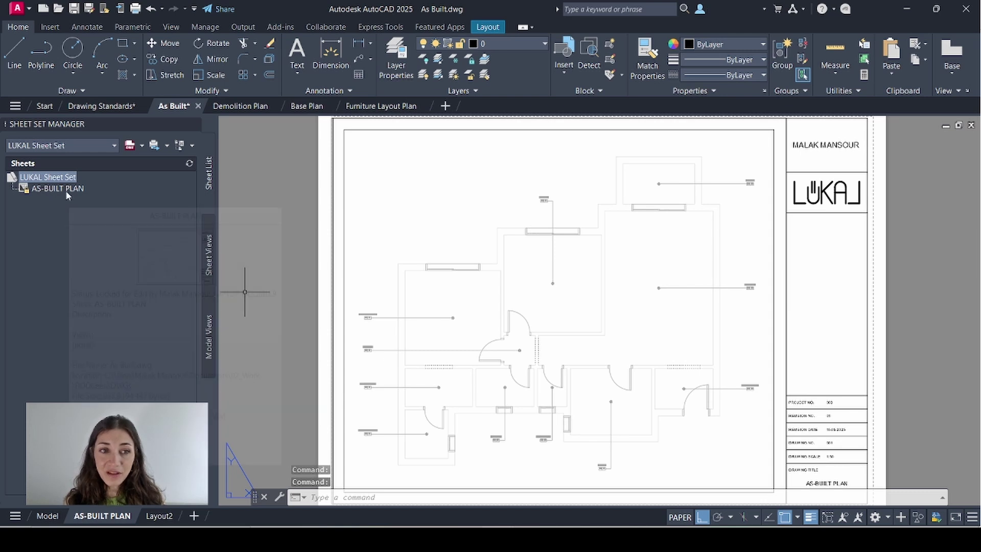
mouse_move(53, 191)
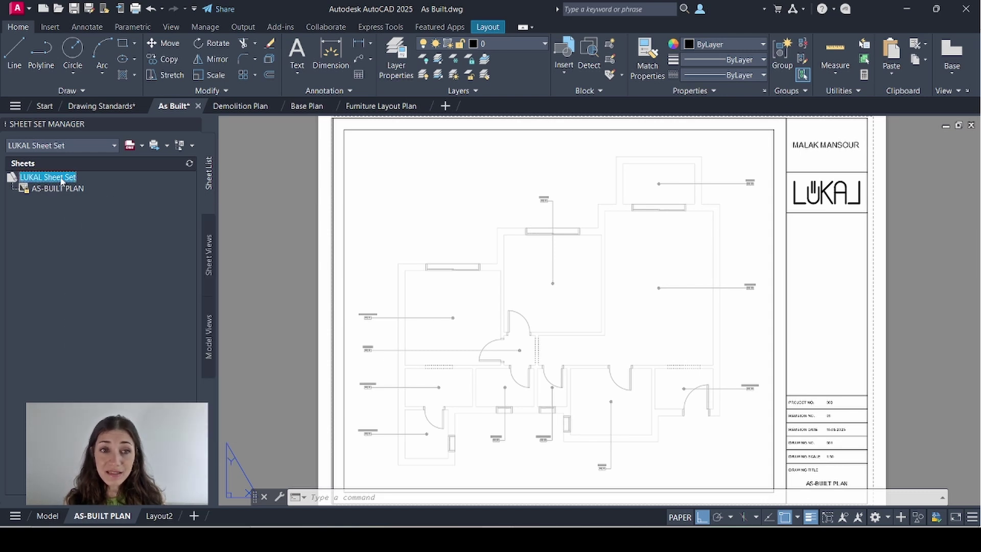
Import the DEMOLITION PLAN layout from Demolition Plan.dwg as a sheet.
right_click(61, 181)
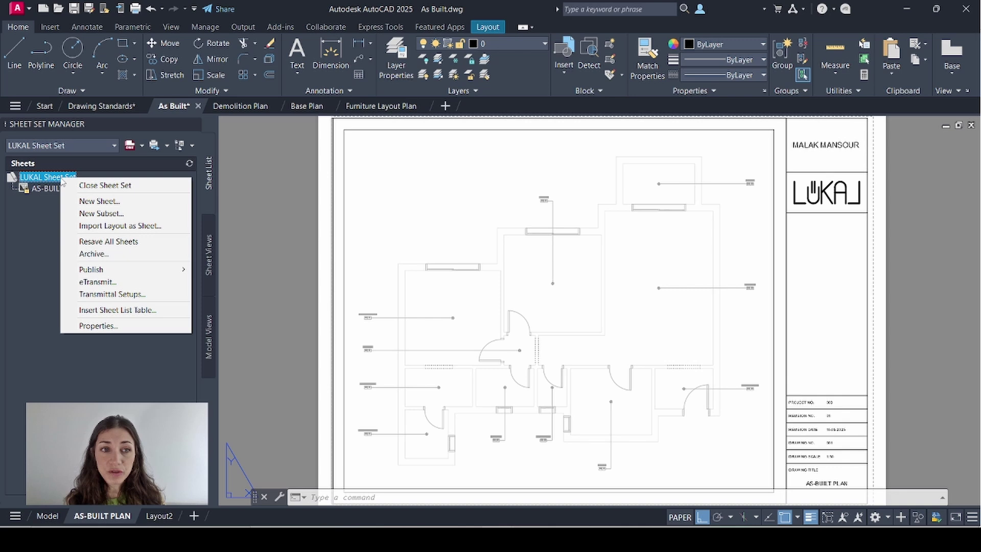
click(105, 226)
click(460, 178)
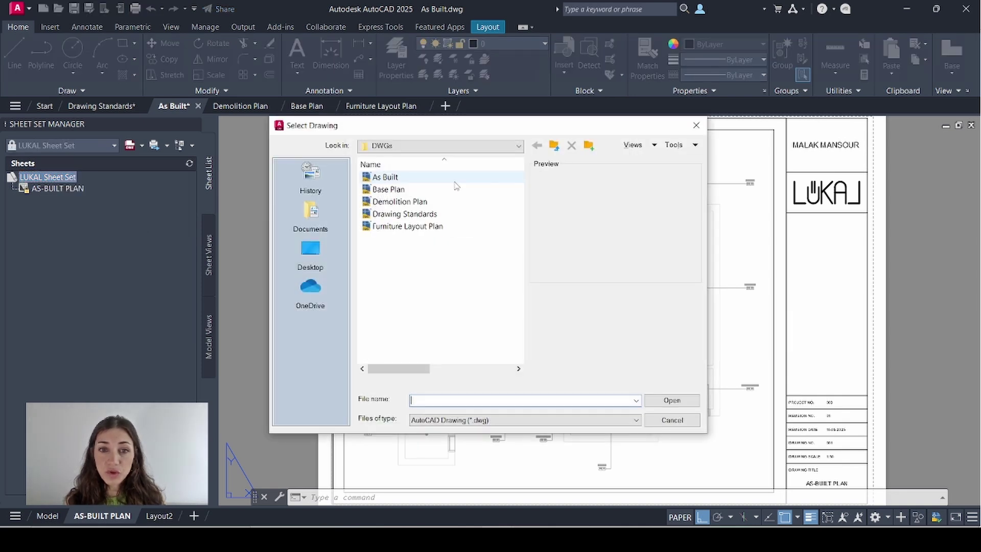
click(406, 205)
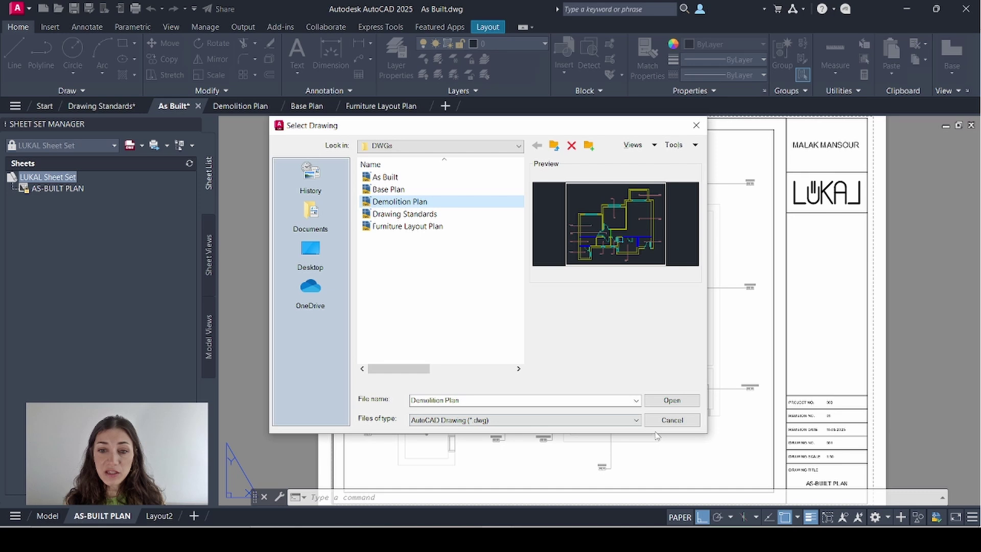
click(670, 400)
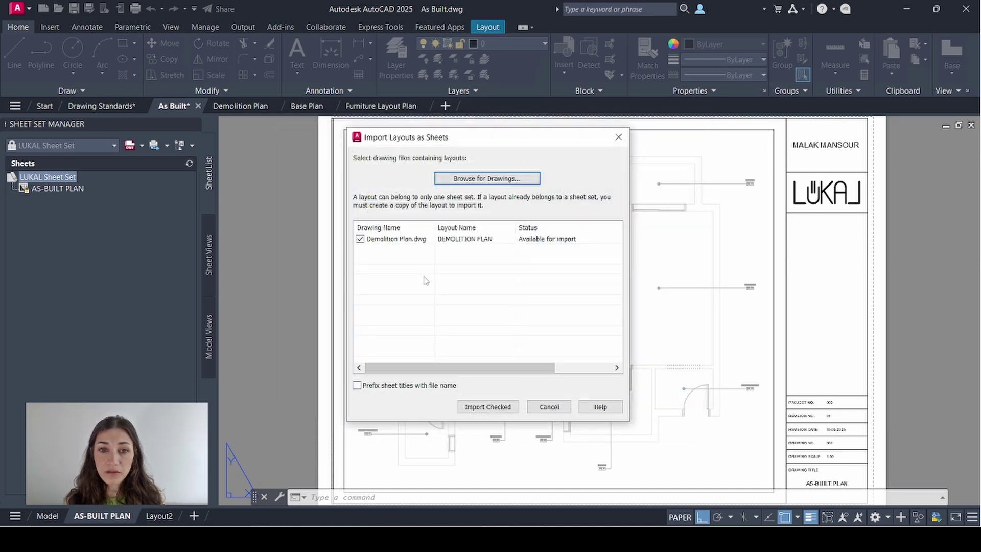
click(488, 407)
Import the BASE PLAN layout from Base Plan.dwg as a sheet.
right_click(56, 182)
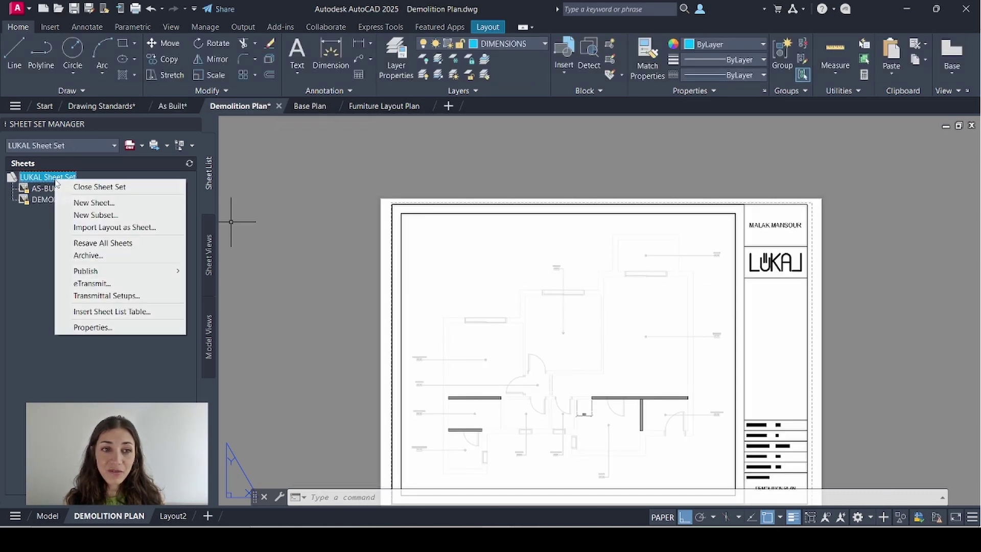
click(105, 227)
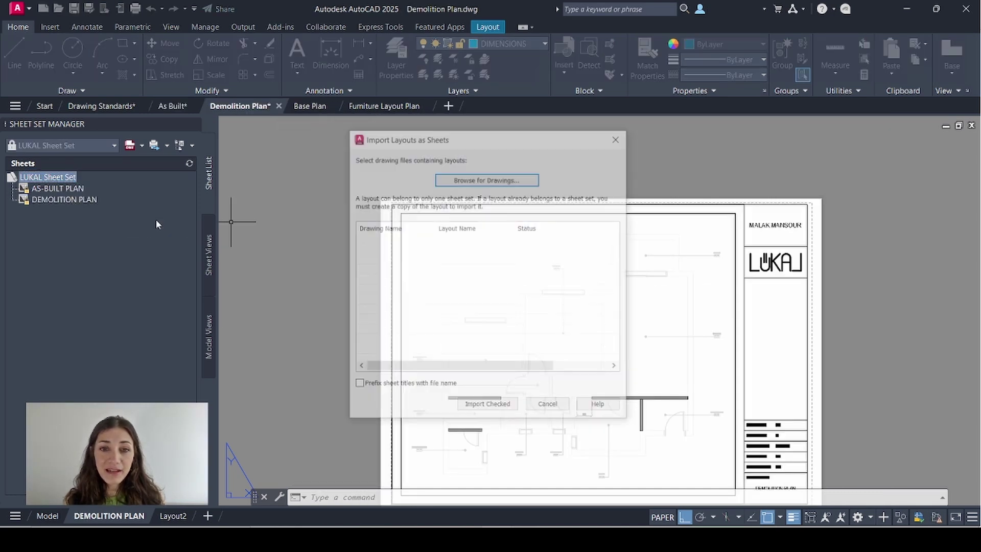
click(470, 180)
click(439, 191)
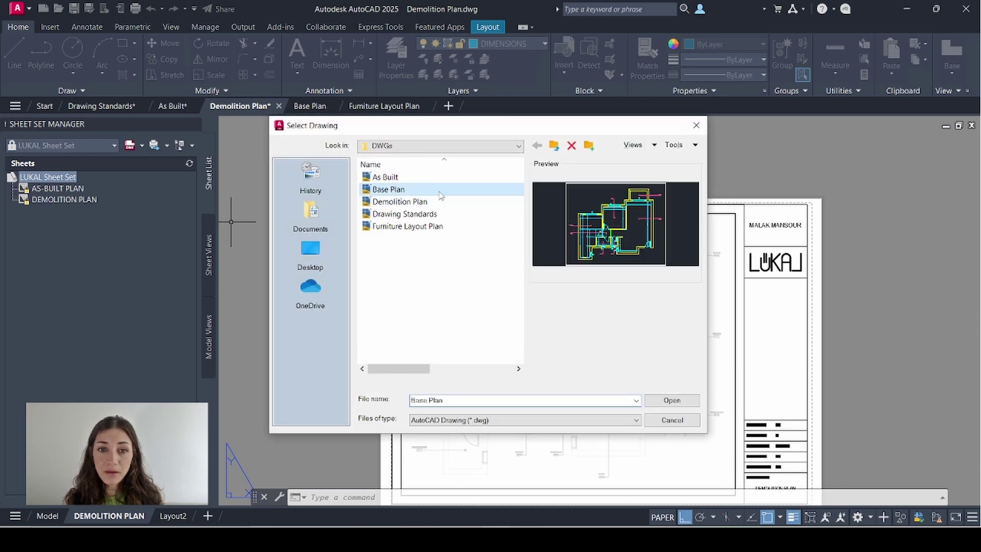
click(671, 400)
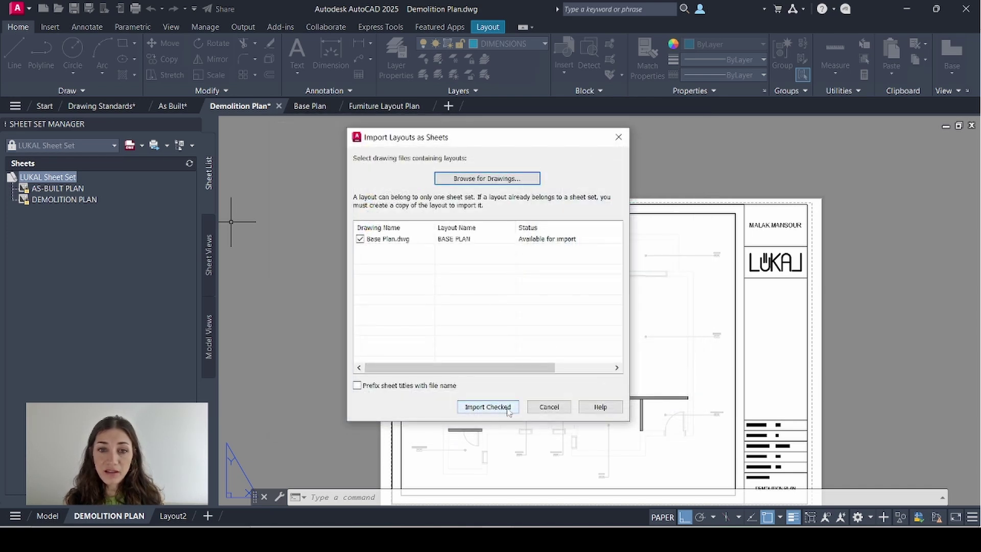
click(488, 407)
Import the FURNITURE LAYOUT PLAN layout from Furniture Layout Plan.dwg as a sheet.
click(310, 106)
right_click(57, 177)
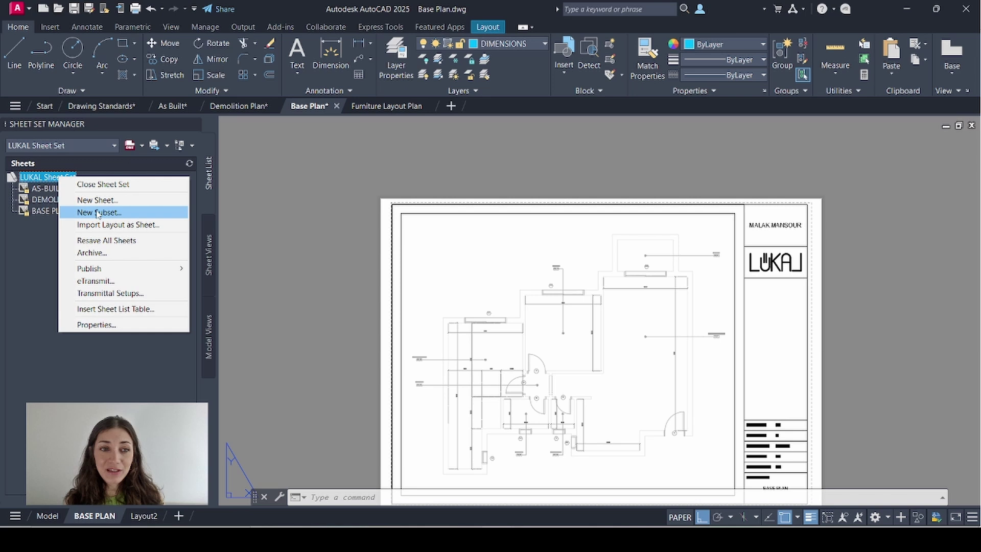
click(79, 225)
click(79, 225)
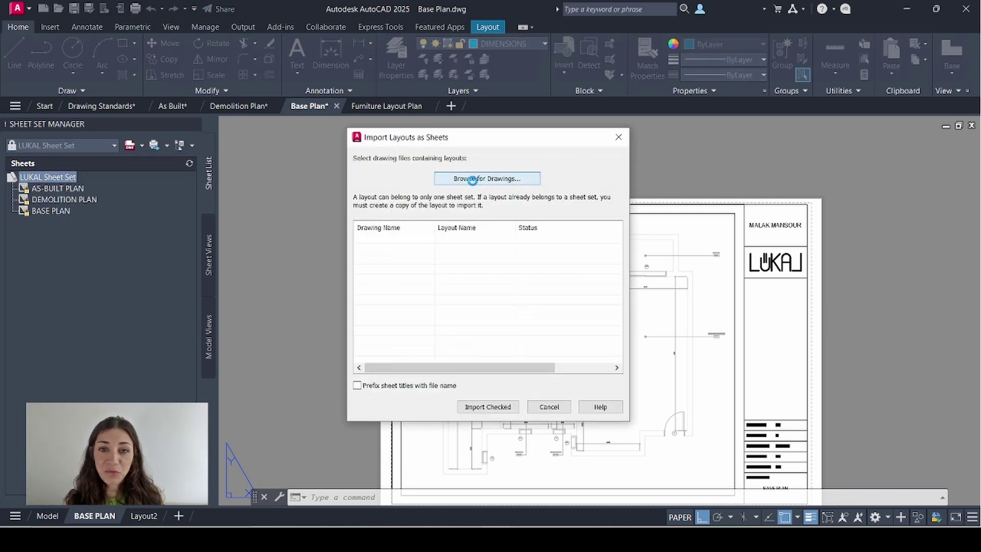
click(470, 178)
click(417, 226)
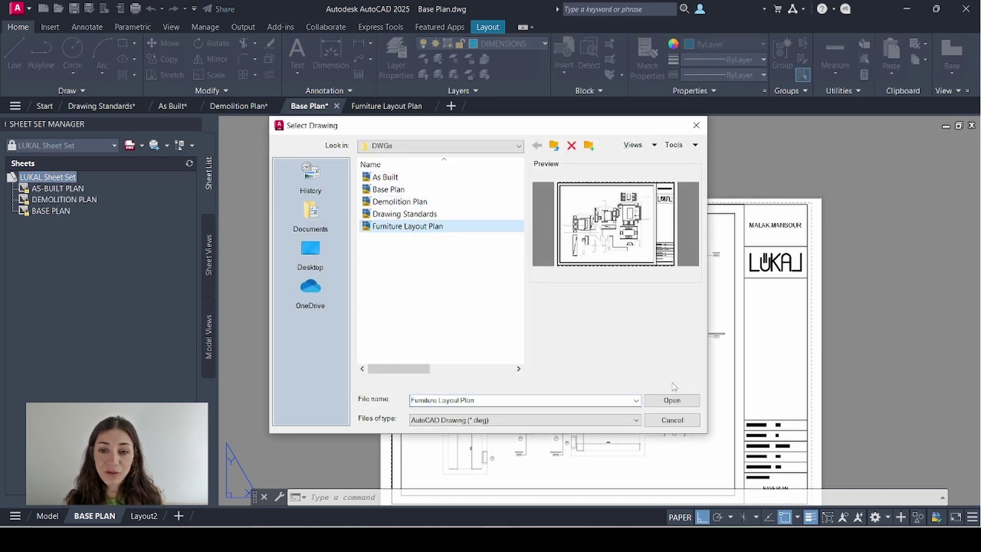
click(672, 400)
click(487, 407)
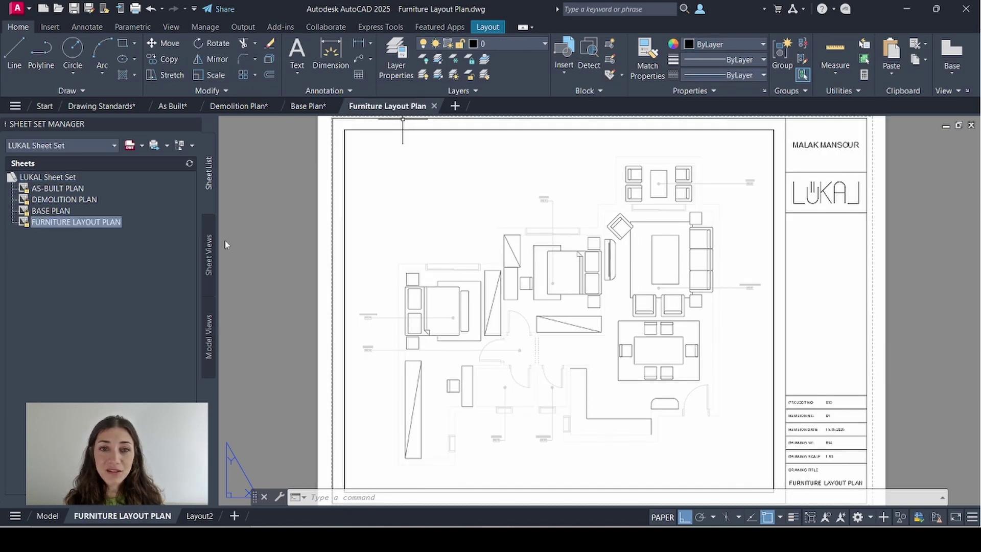
Close the Furniture Layout, Base, Demolition and As Built plan drawings, saving changes.
click(434, 106)
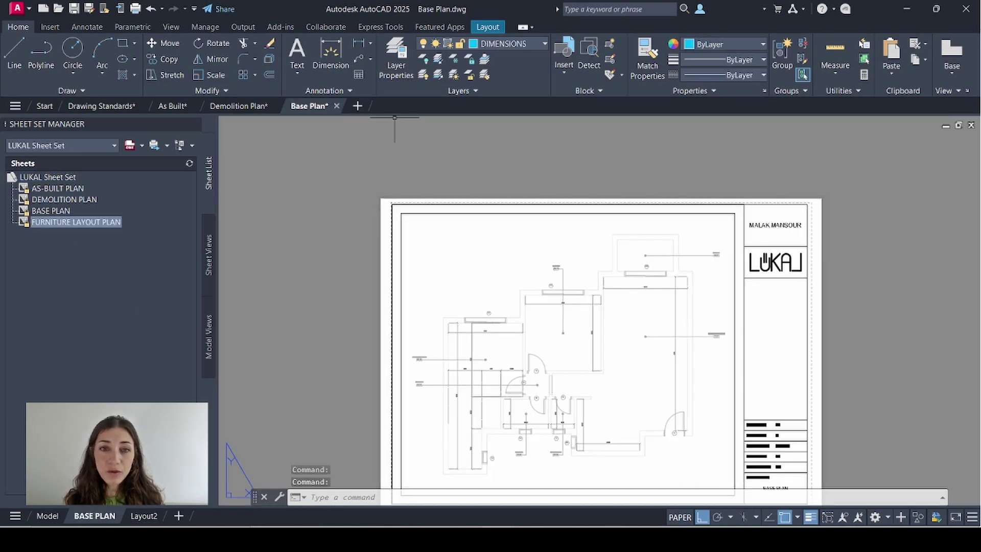
click(336, 107)
click(464, 315)
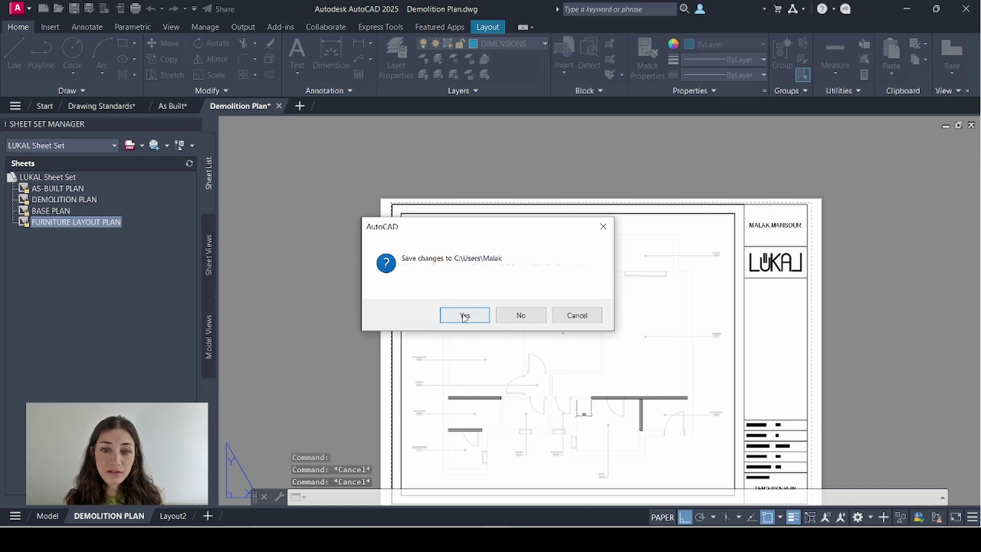
click(464, 315)
click(464, 315)
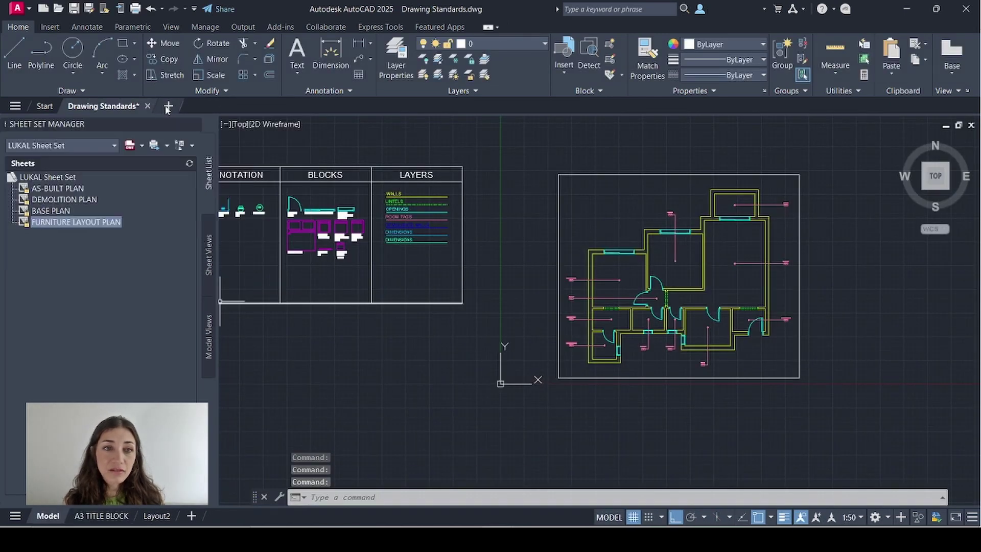
Start a new blank drawing and close Drawing Standards, answering its save prompt.
click(167, 107)
click(147, 106)
click(464, 315)
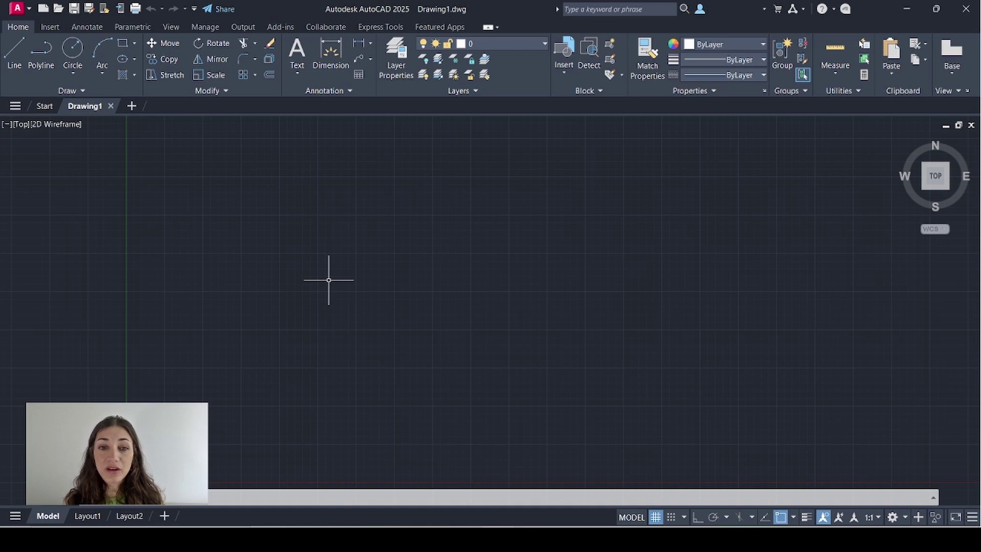
Reopen the Sheet Set Manager via SSM and open the AS-BUILT, DEMOLITION, BASE and FURNITURE LAYOUT PLAN sheets.
text(s)
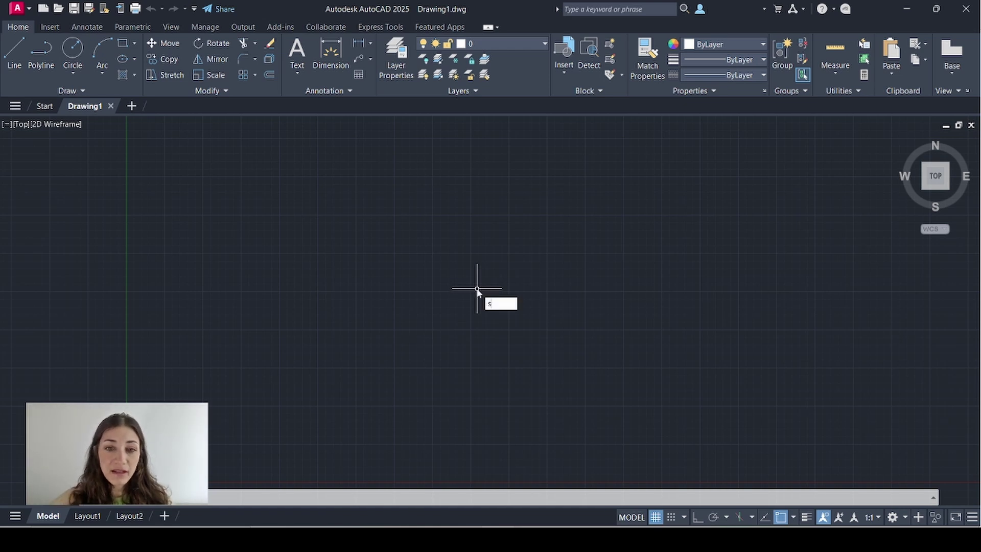
text(sm)
key(Return)
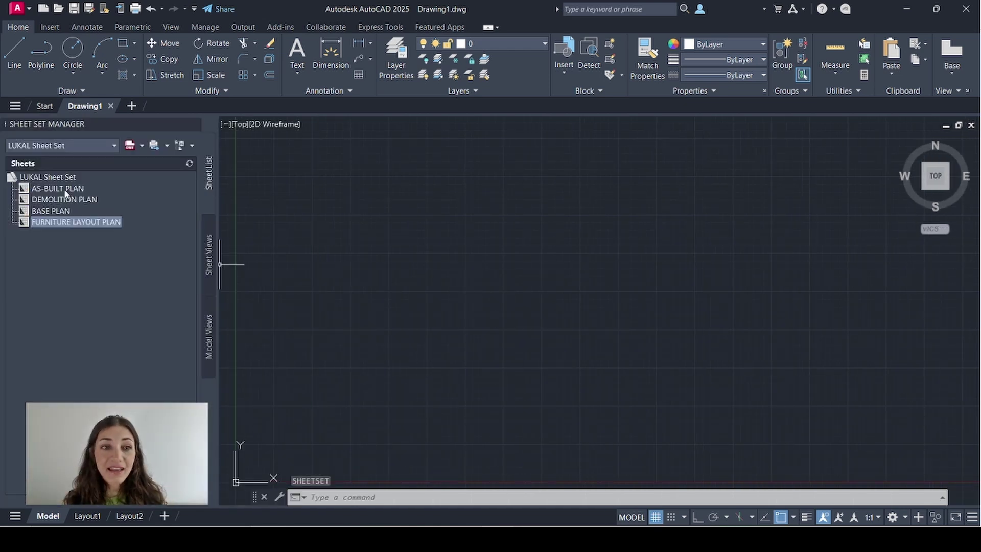
click(61, 188)
double_click(65, 190)
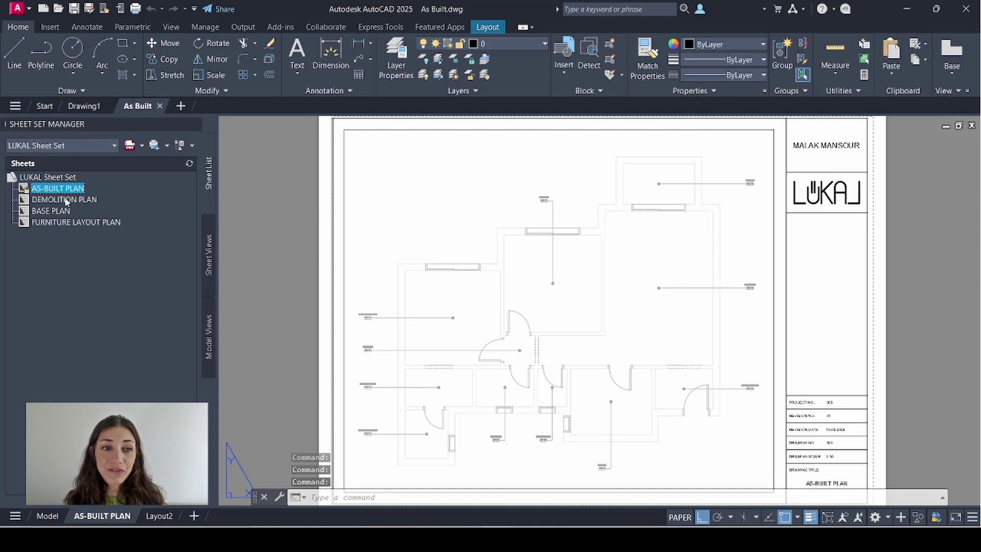
double_click(65, 200)
click(53, 211)
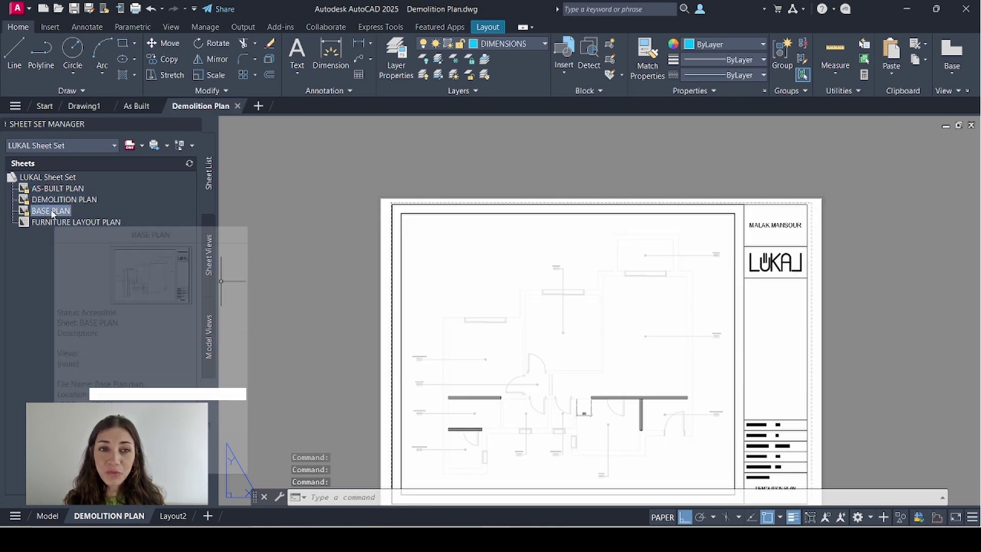
double_click(51, 211)
double_click(62, 222)
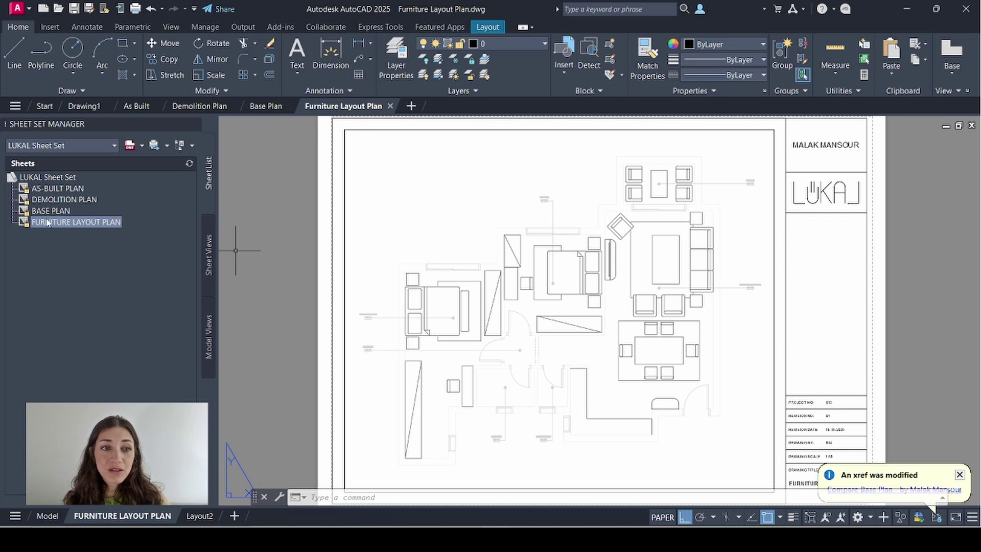
Publish LUKAL Sheet Set to LUKAL Sheet Set.pdf and select the file in File Explorer.
click(40, 179)
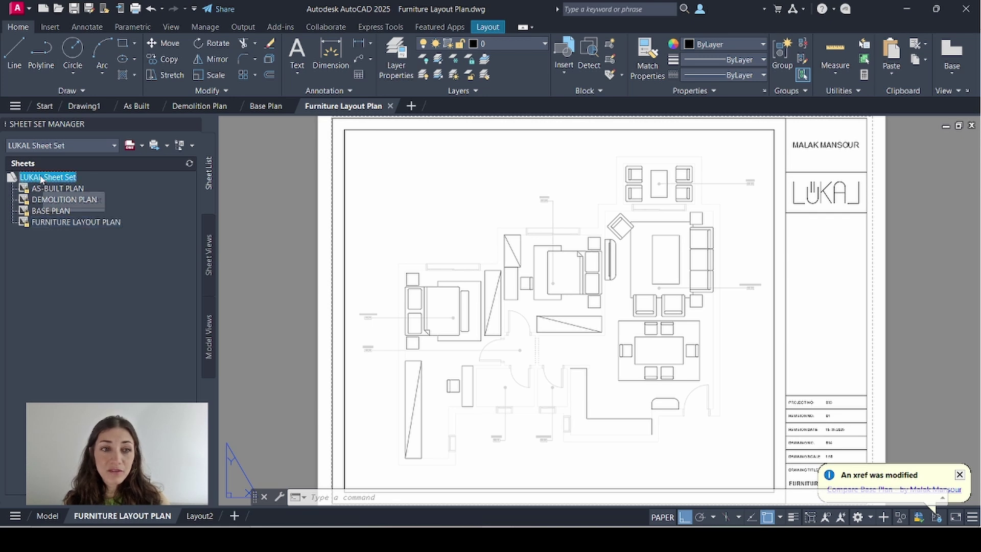
right_click(42, 179)
mouse_move(137, 271)
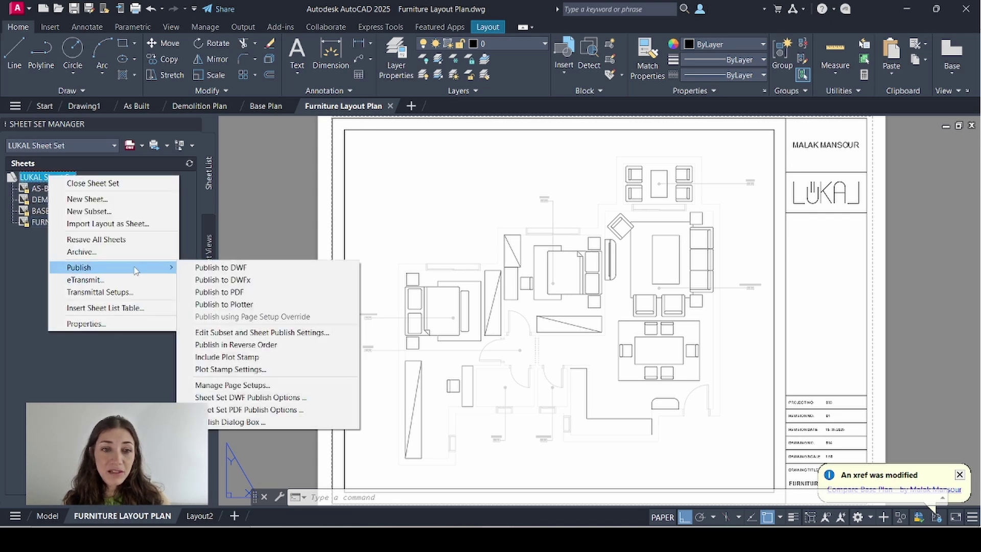
click(239, 292)
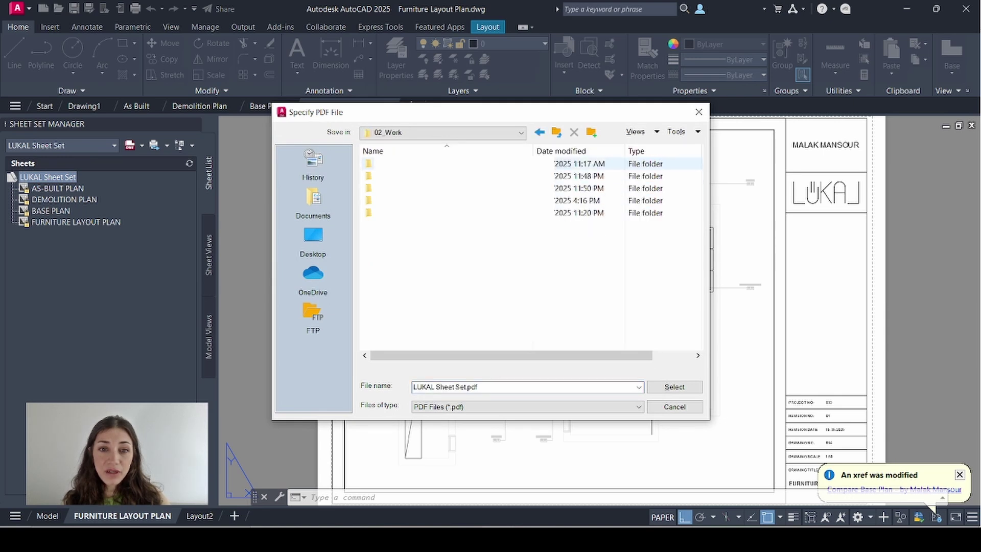
click(577, 164)
click(674, 387)
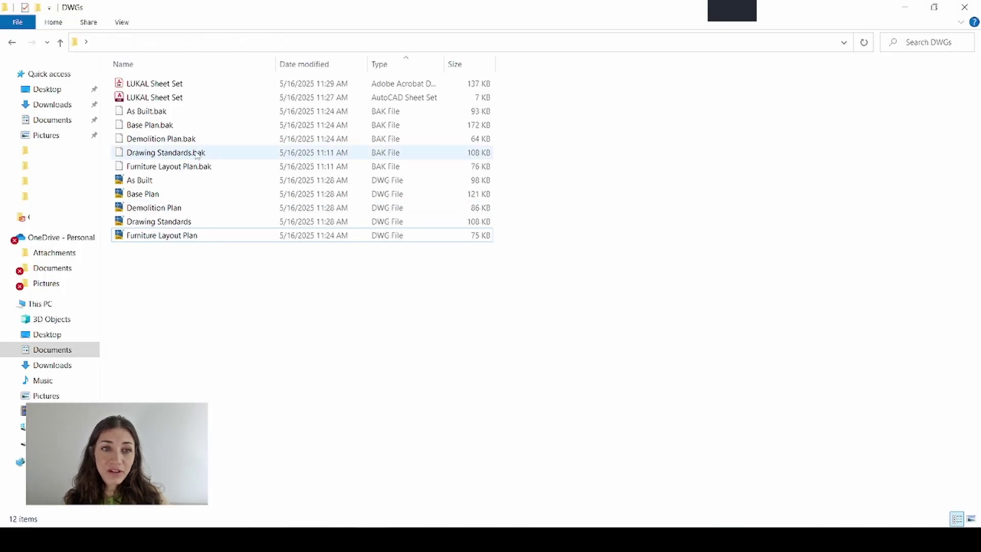
click(148, 83)
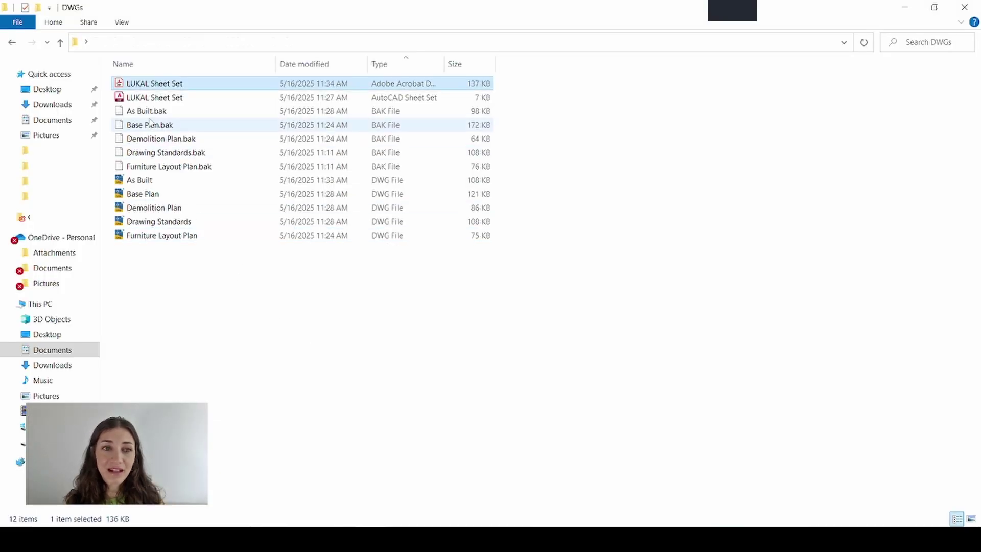
Open LUKAL Sheet Set.pdf in Acrobat and page through its four sheets with thumbnails showing.
double_click(193, 87)
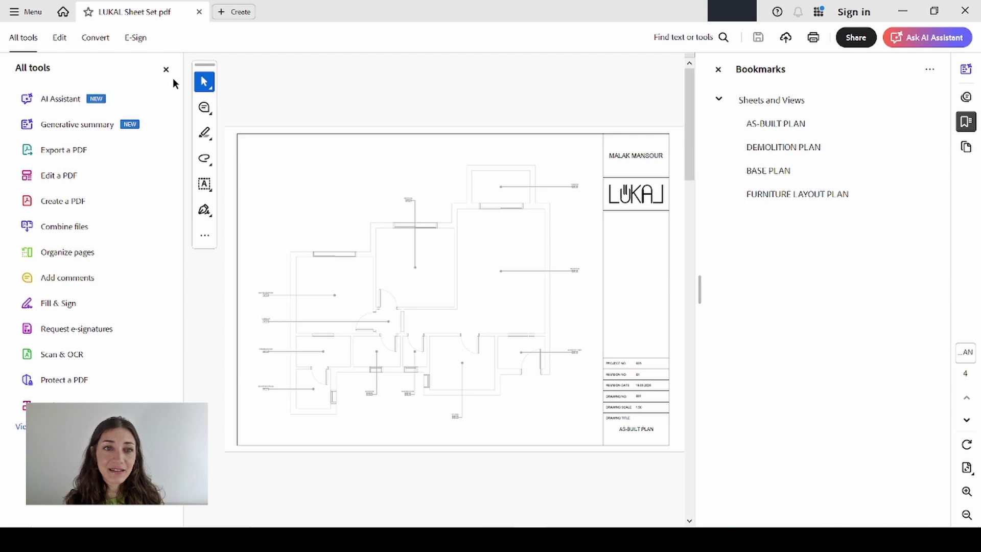
click(171, 75)
click(893, 76)
click(965, 148)
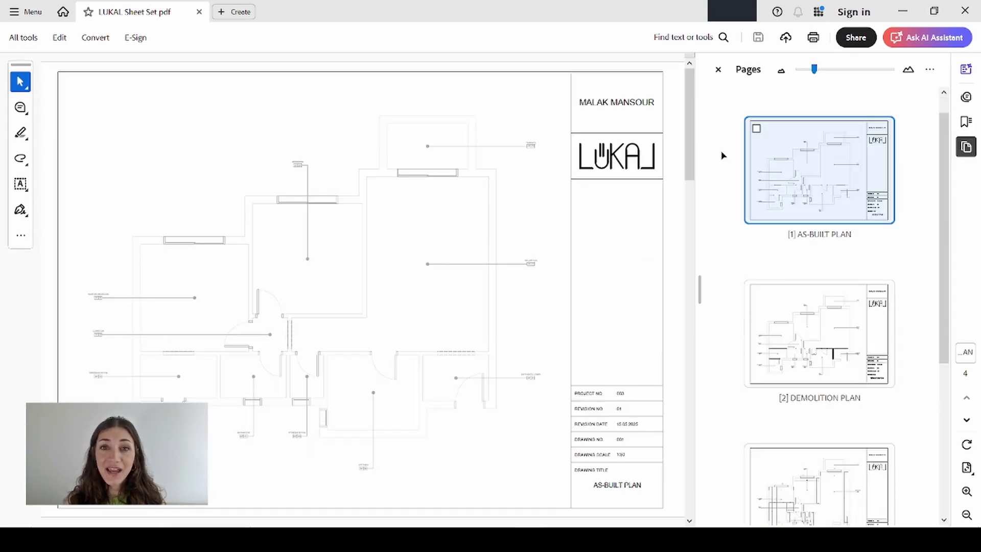
key(Page_Down)
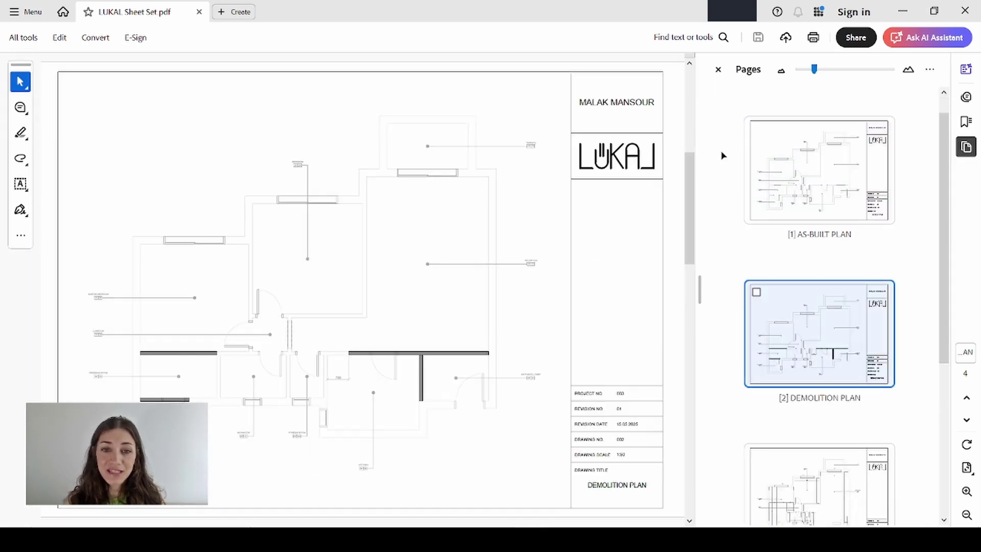
key(Page_Down)
key(Page_Down)
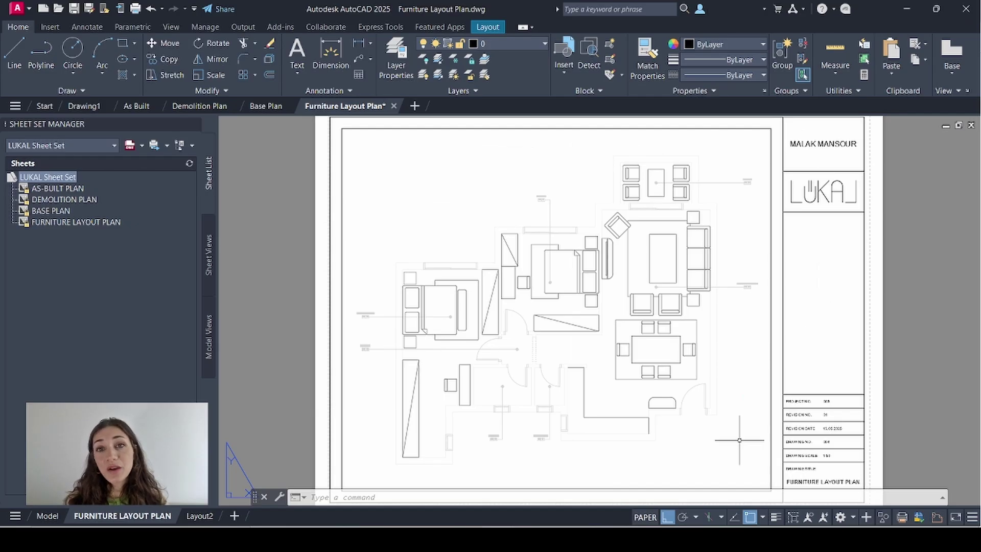
Zoom to the title block and select the PROJECT NO., REVISION NO., REVISION DATE and DRAWING NO. values.
scroll(814, 407, up, 4)
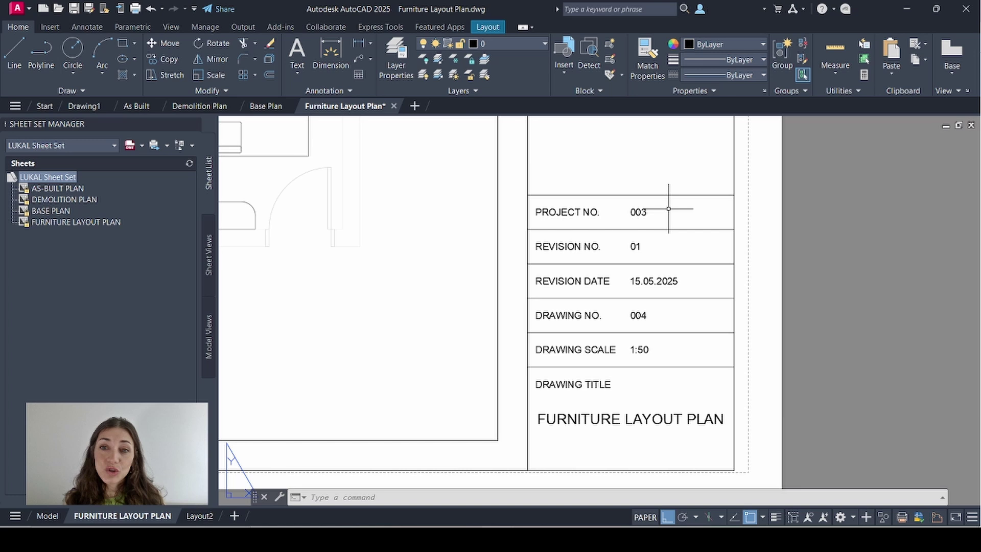
click(639, 212)
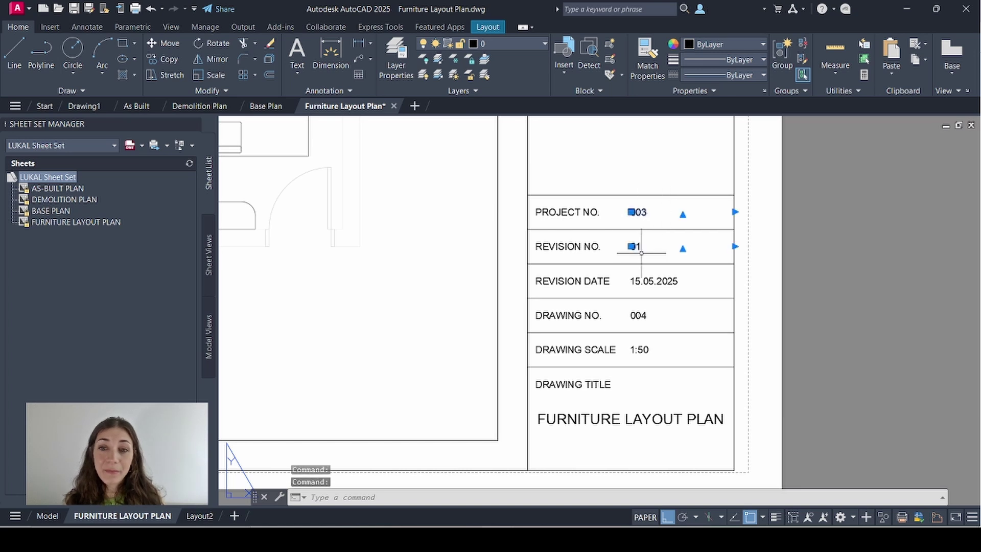
click(645, 280)
click(641, 316)
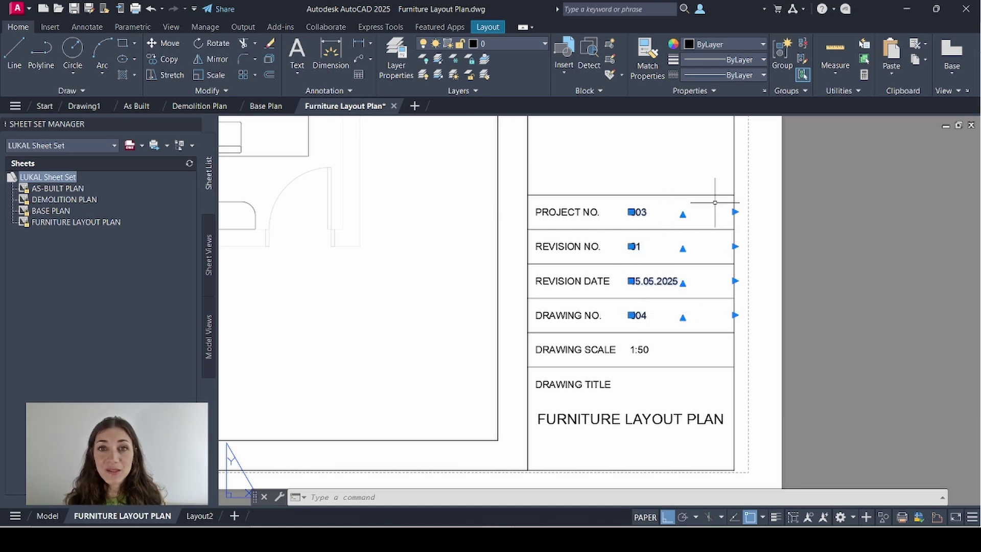